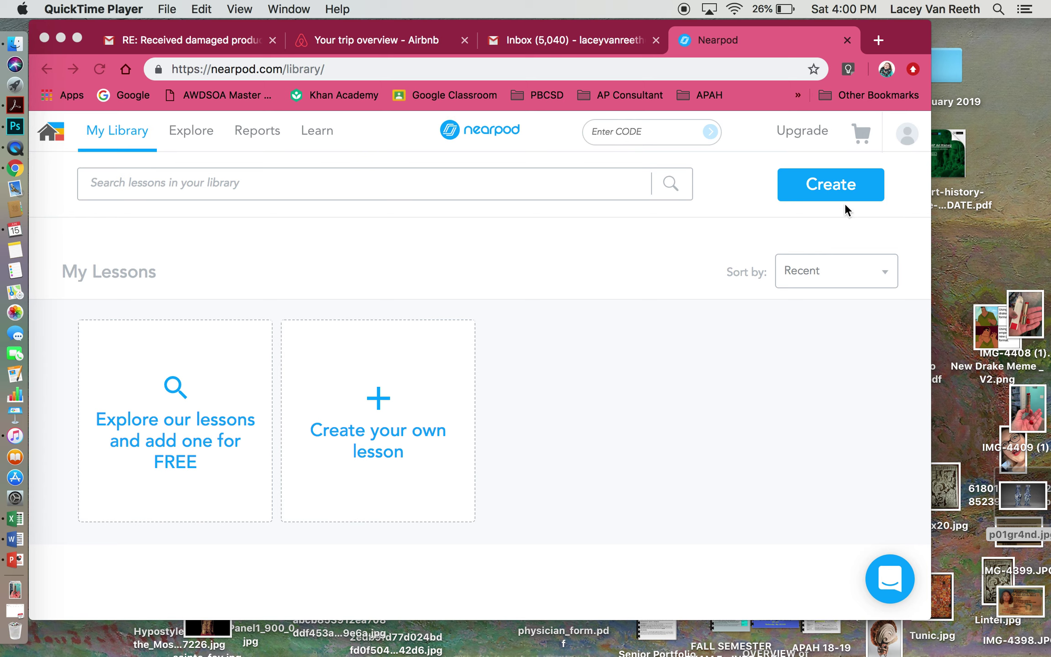
- Bring Chrome forward and create a new lesson from the Nearpod My Library page
{"action": "left_click", "coordinate": [849, 188]}
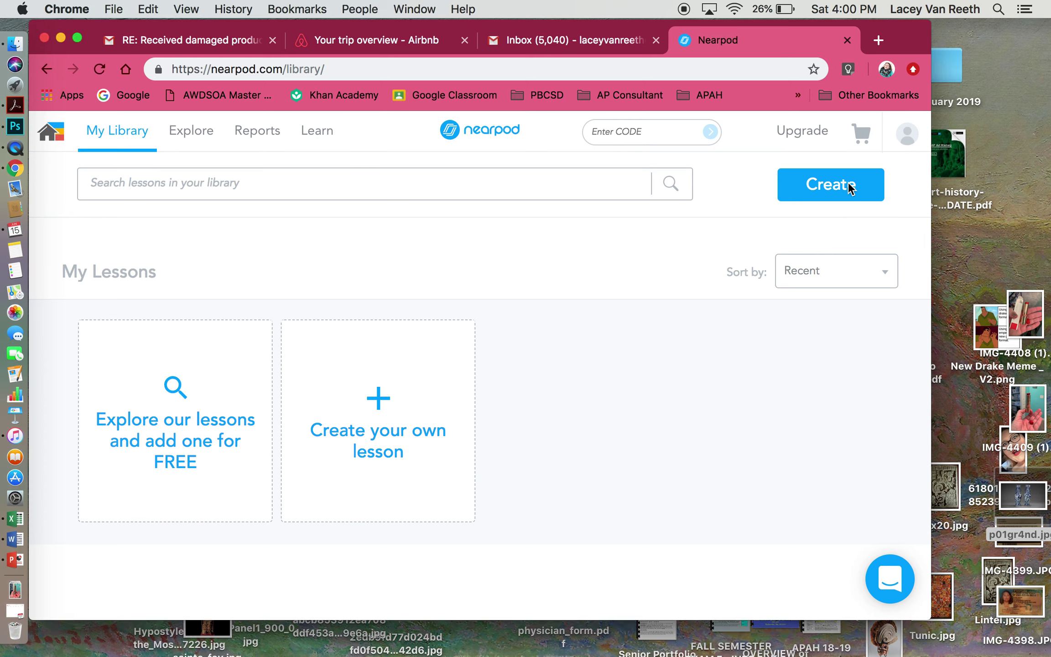
{"action": "left_click", "coordinate": [360, 423]}
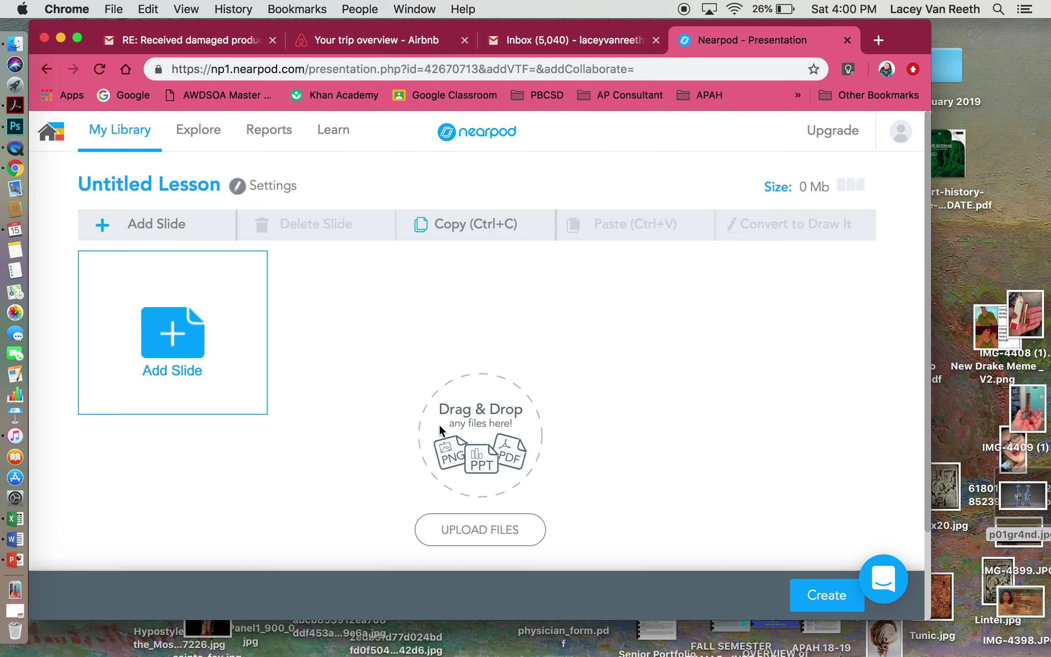
- Rename the Untitled Lesson to 'Marsha Tester'
{"action": "left_click", "coordinate": [149, 176]}
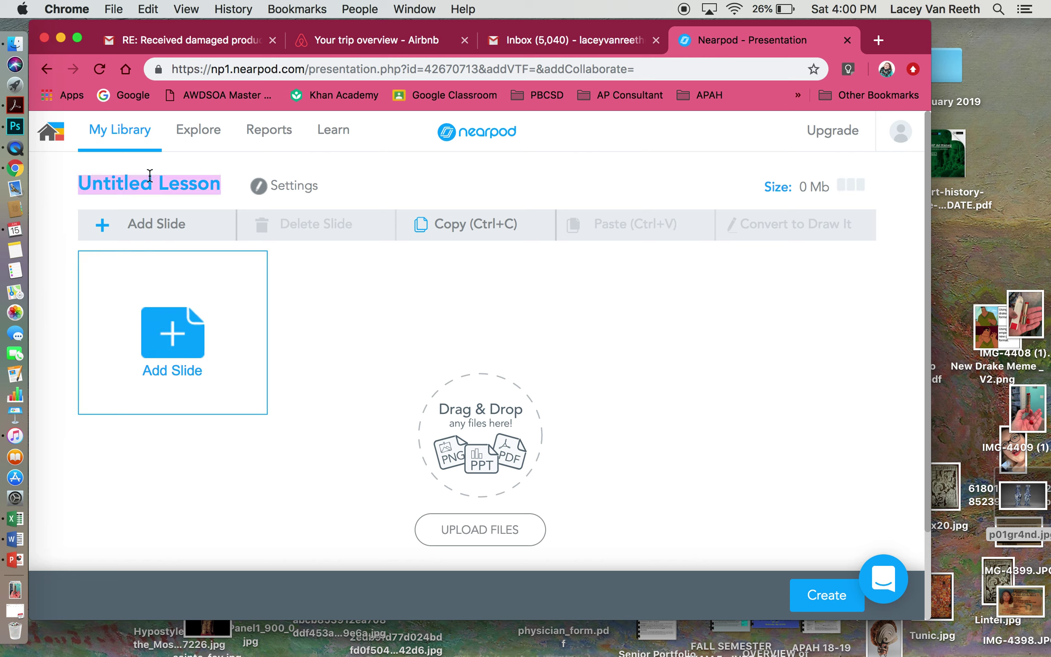
{"action": "key", "text": "BackSpace"}
{"action": "type", "text": "Marsha "}
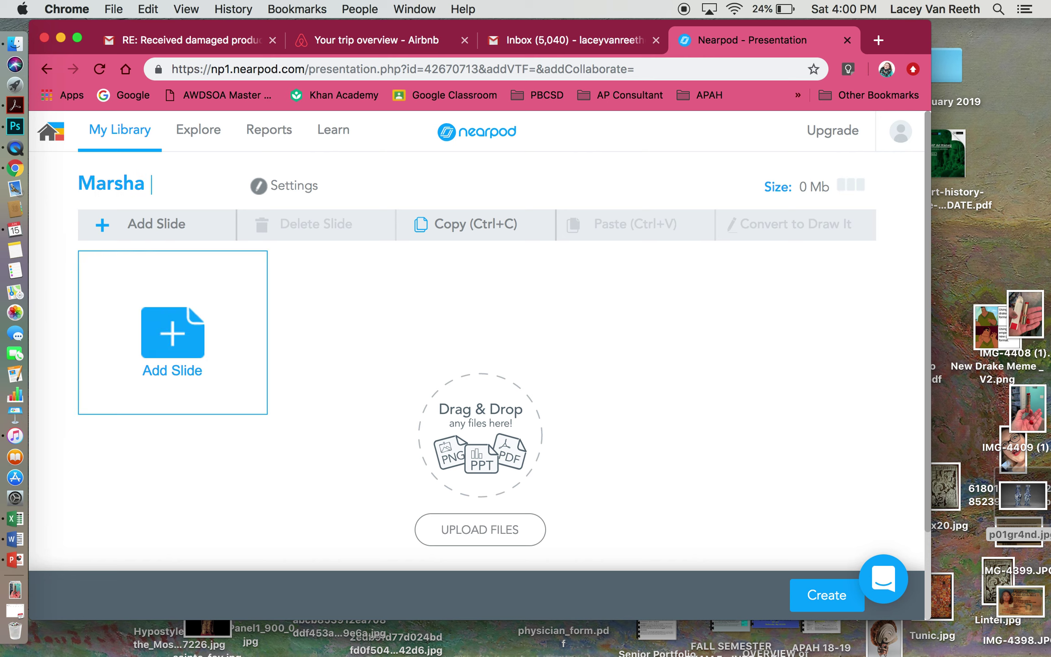
{"action": "type", "text": "Tester"}
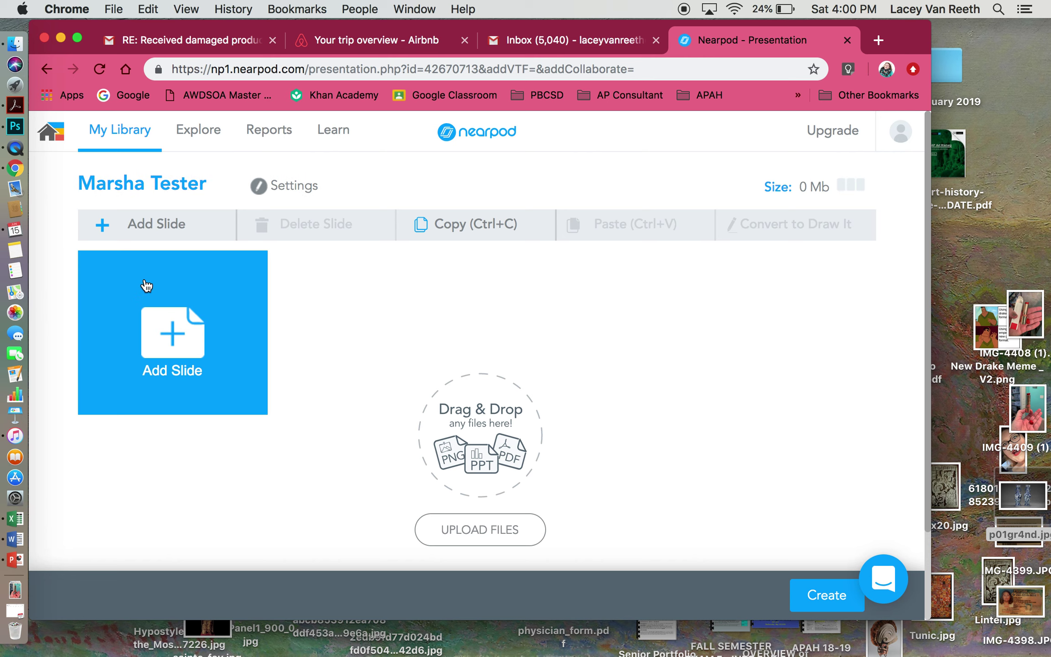
- Add a new blank content slide to the lesson
{"action": "left_click", "coordinate": [169, 327]}
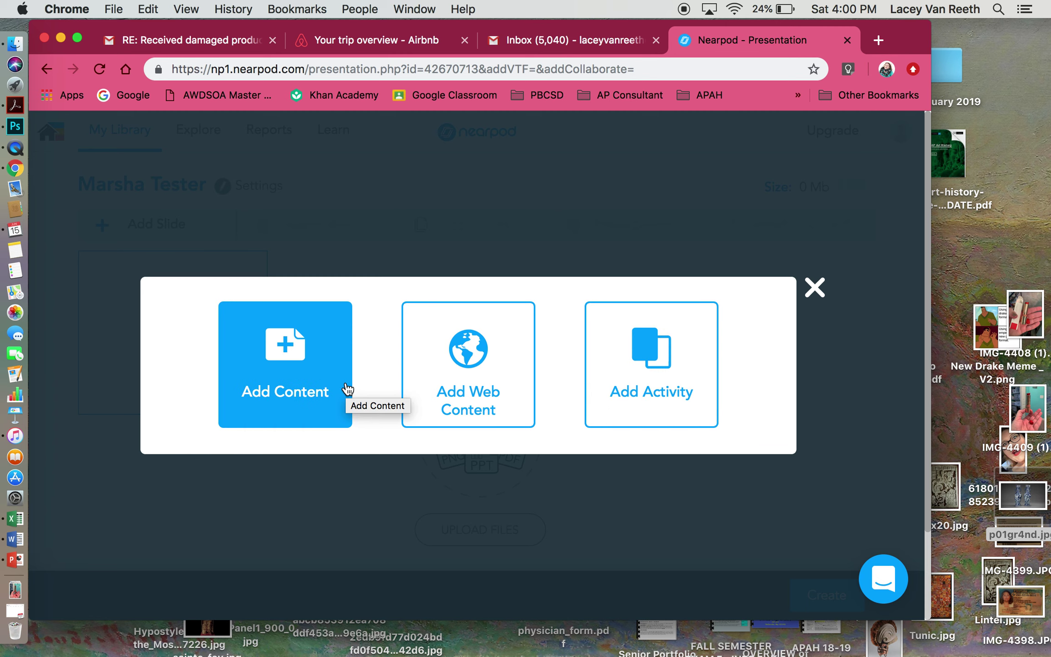
{"action": "left_click", "coordinate": [273, 370]}
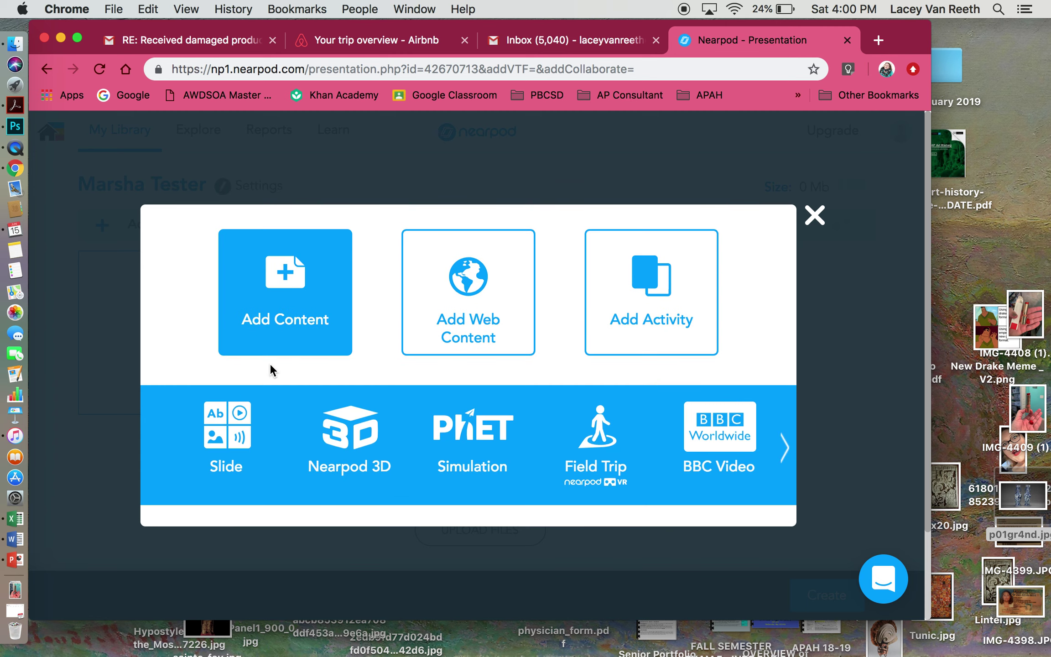
{"action": "left_click", "coordinate": [222, 416]}
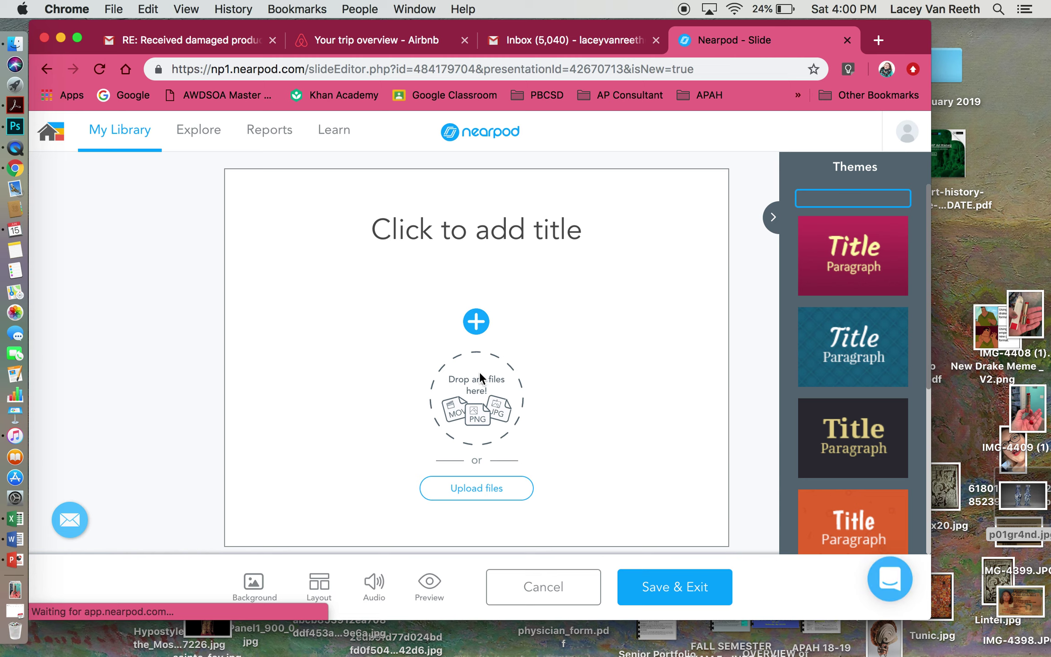
- Apply the pink theme and title the slide 'Marsha Tester'
{"action": "left_click", "coordinate": [477, 322]}
{"action": "left_click", "coordinate": [857, 308]}
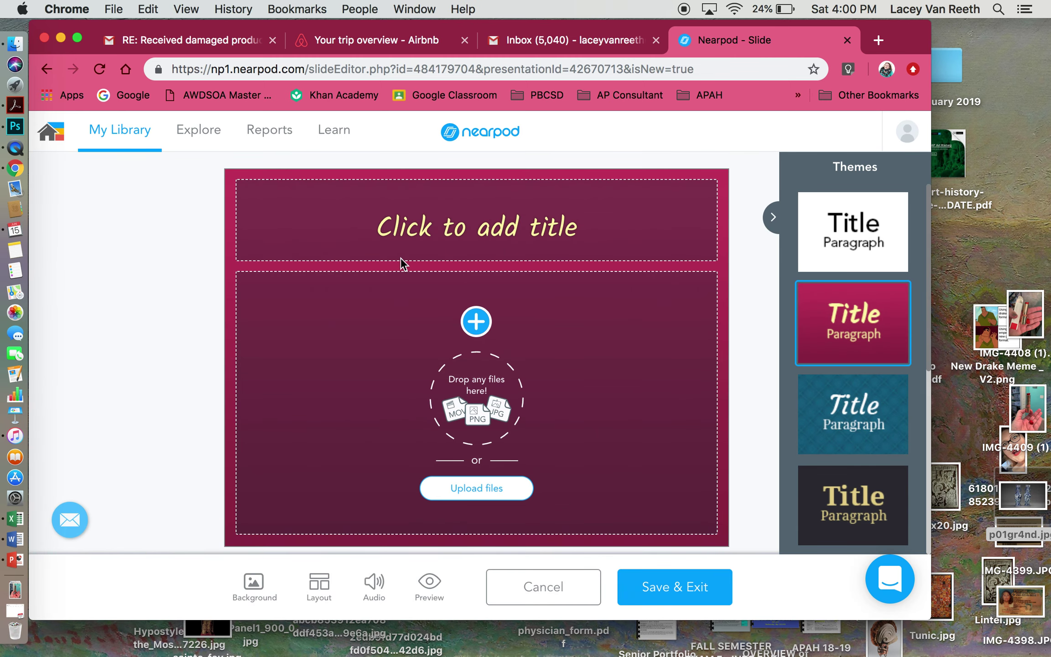
{"action": "left_click", "coordinate": [401, 246]}
{"action": "type", "text": "Mars"}
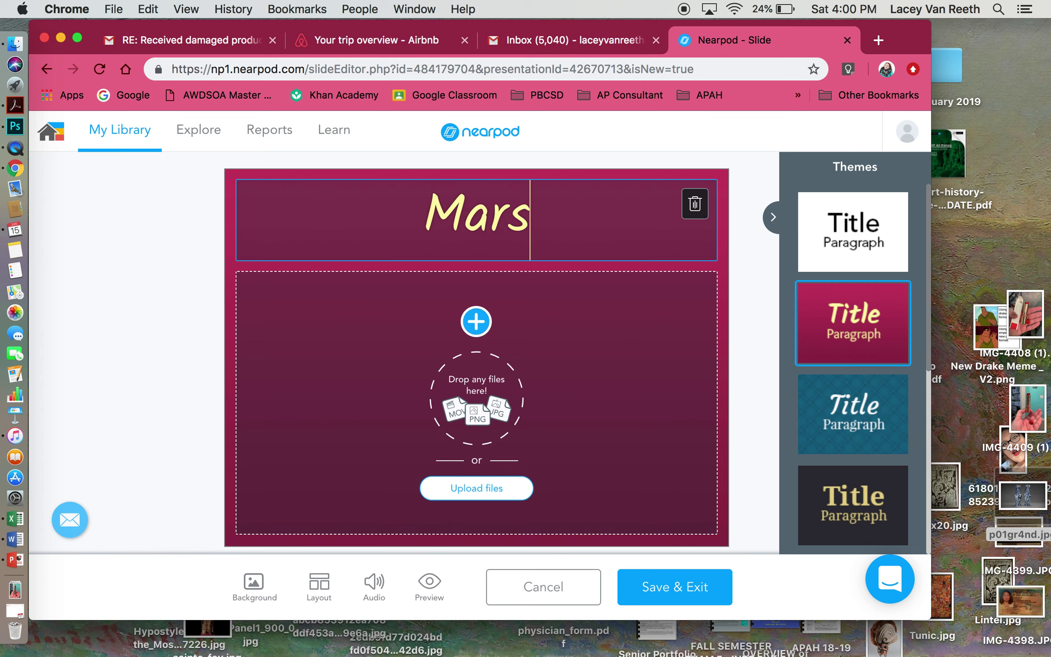
{"action": "type", "text": "ha Tester"}
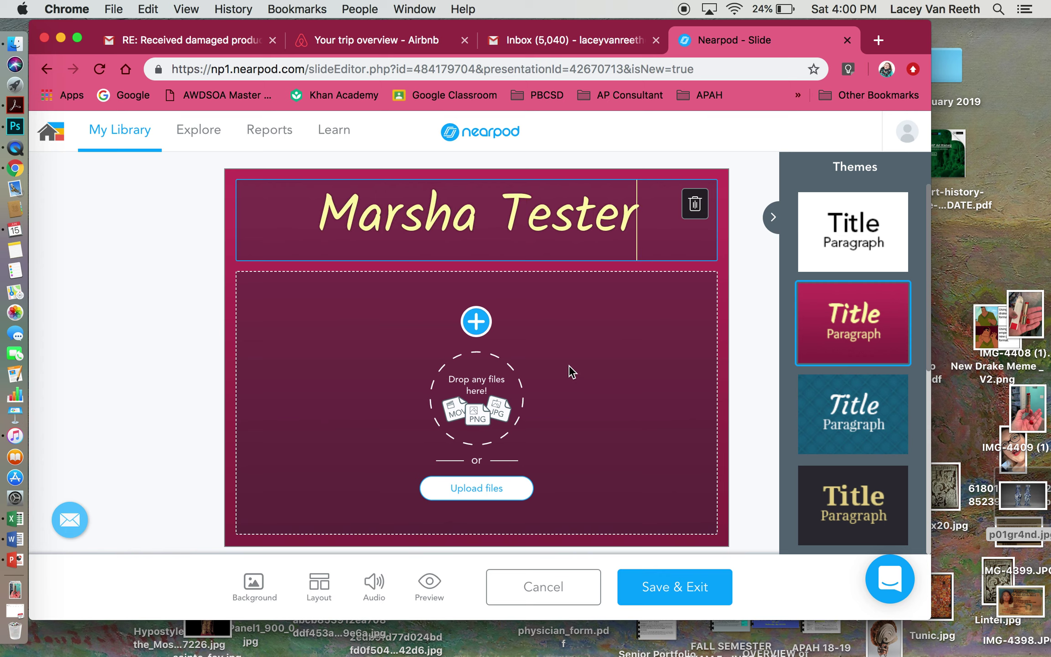
{"action": "left_click", "coordinate": [475, 411]}
- Insert the Bichitr miniature painting from the HIGH QUALITY IMAGES folder and save the slide
{"action": "left_click", "coordinate": [477, 329]}
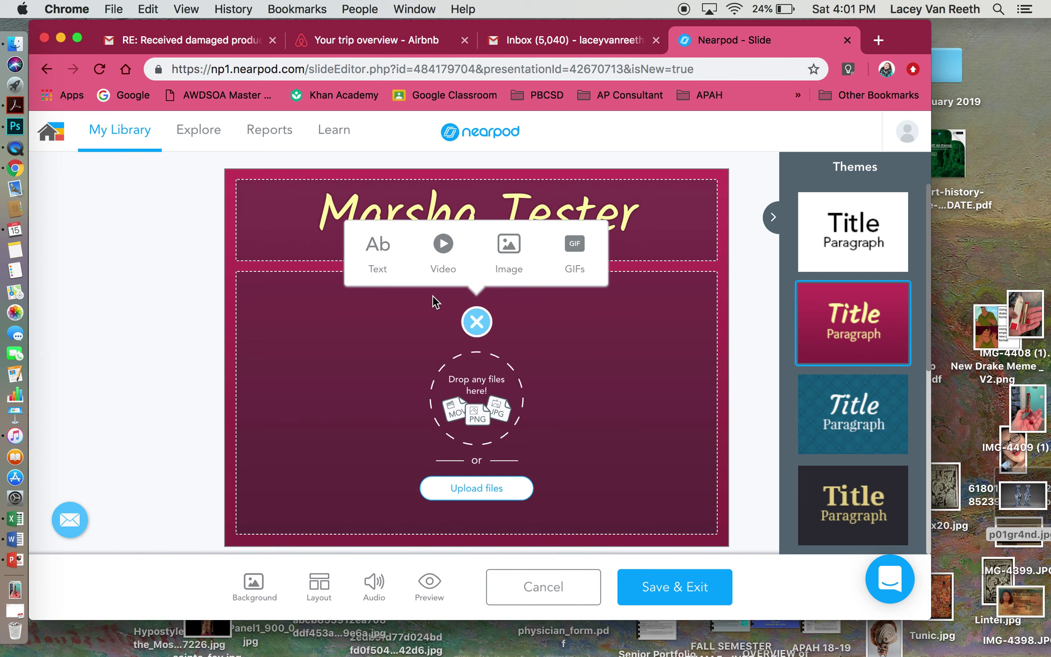
{"action": "left_click", "coordinate": [503, 253]}
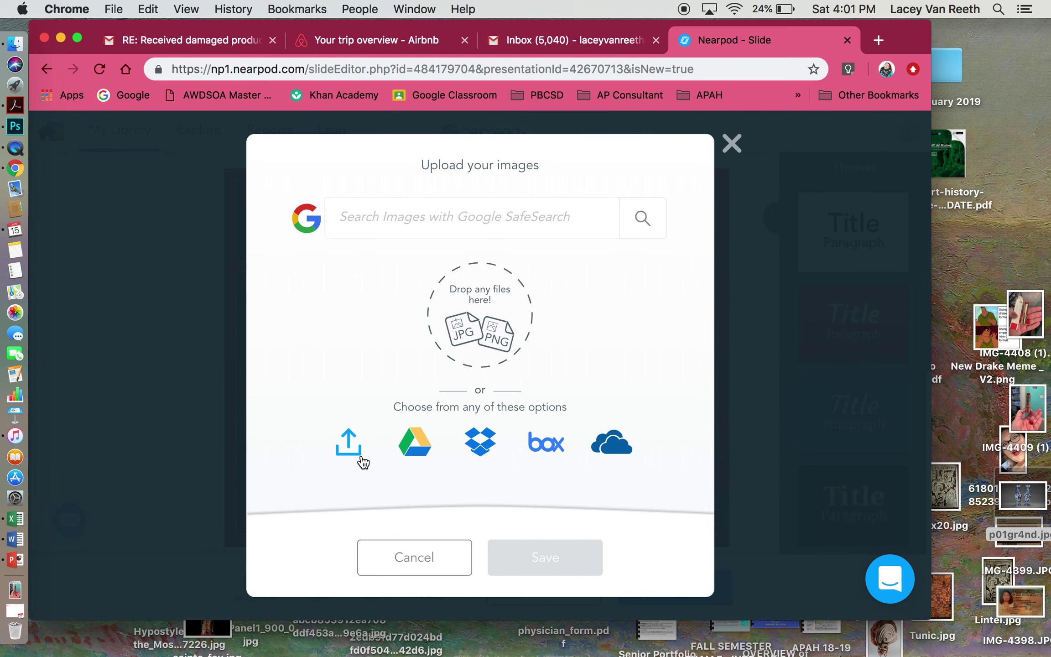
{"action": "left_click", "coordinate": [350, 441]}
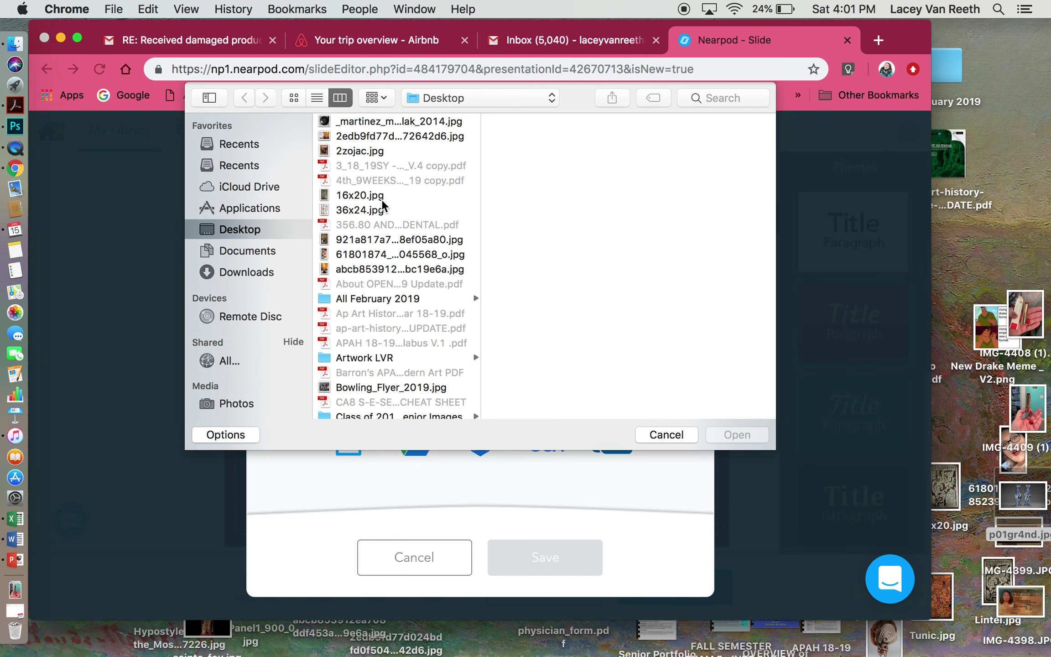
{"action": "scroll", "coordinate": [370, 250], "scroll_direction": "down", "scroll_amount": 5}
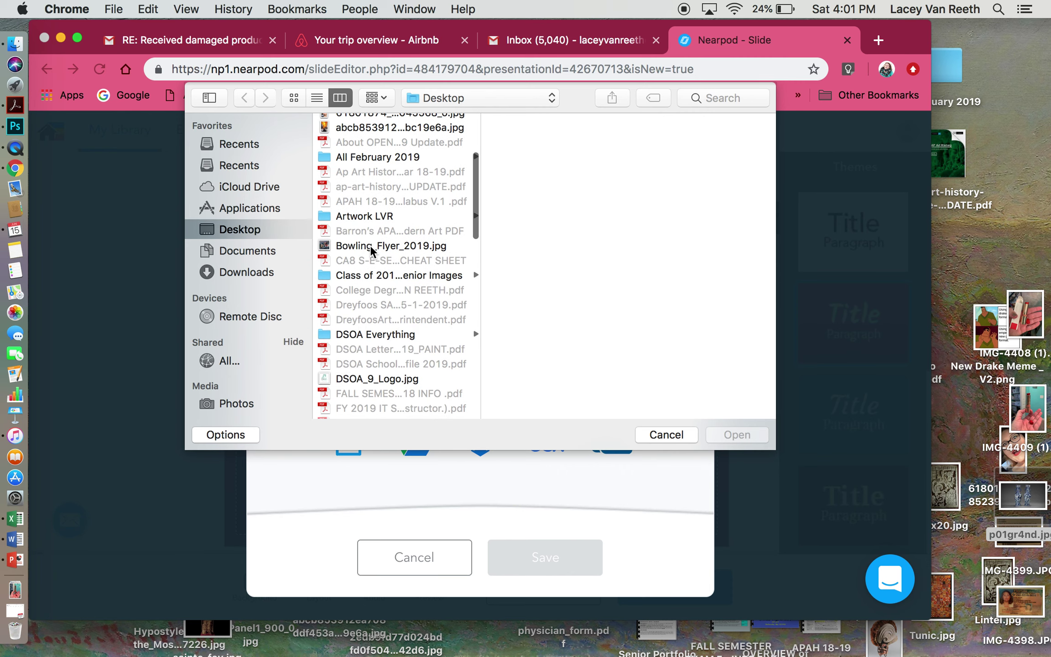
{"action": "scroll", "coordinate": [370, 250], "scroll_direction": "down", "scroll_amount": 4}
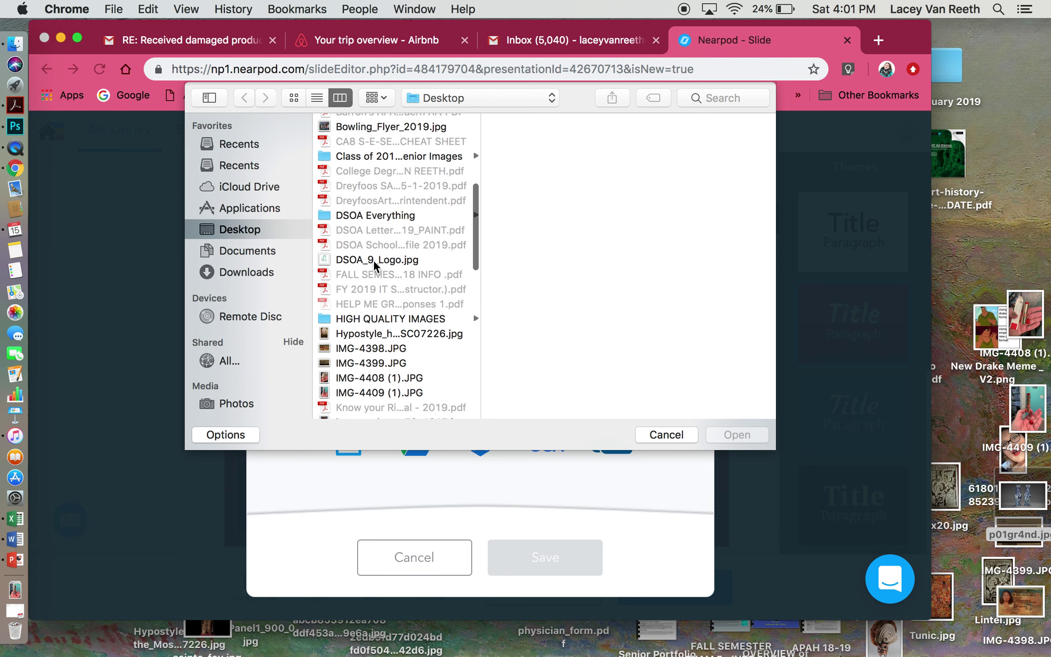
{"action": "left_click", "coordinate": [384, 319]}
{"action": "left_click", "coordinate": [563, 196]}
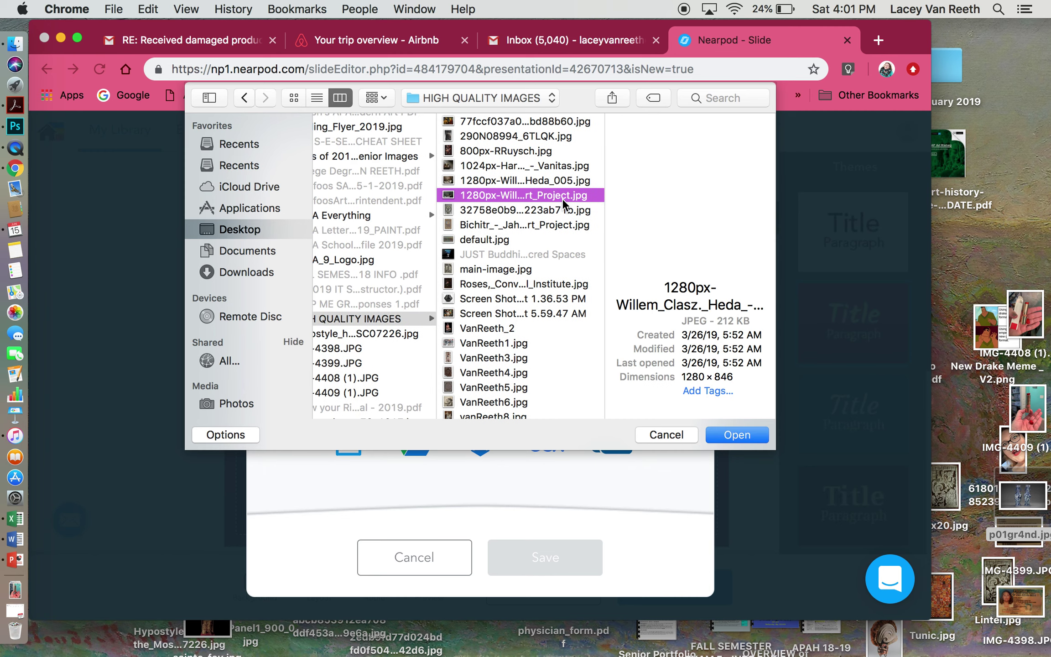
{"action": "left_click", "coordinate": [542, 179]}
{"action": "left_click", "coordinate": [523, 224]}
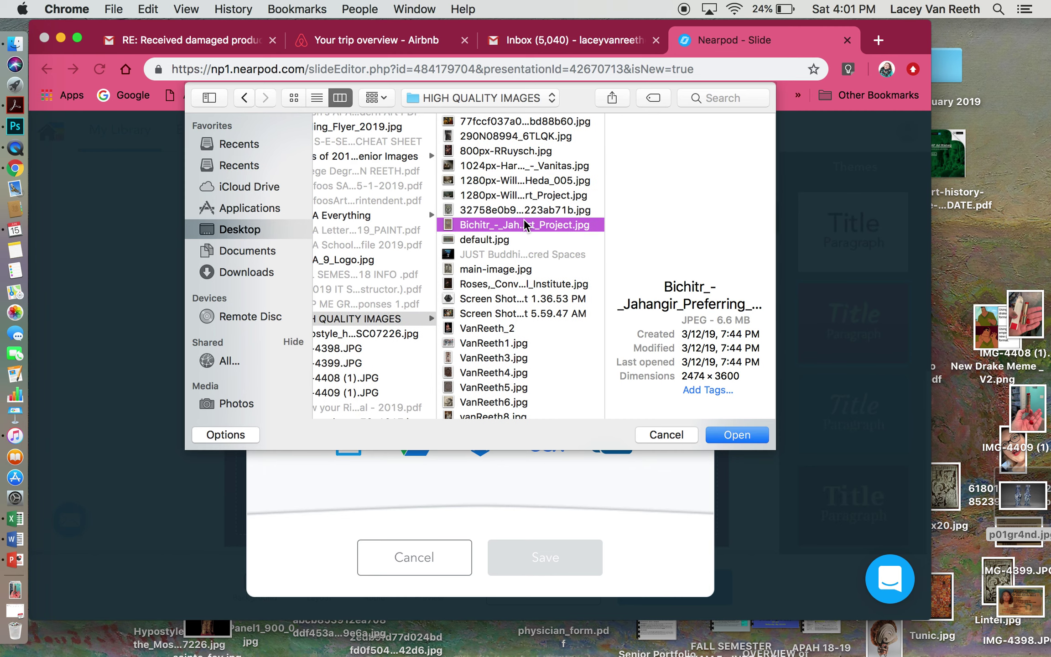
{"action": "left_click", "coordinate": [743, 434]}
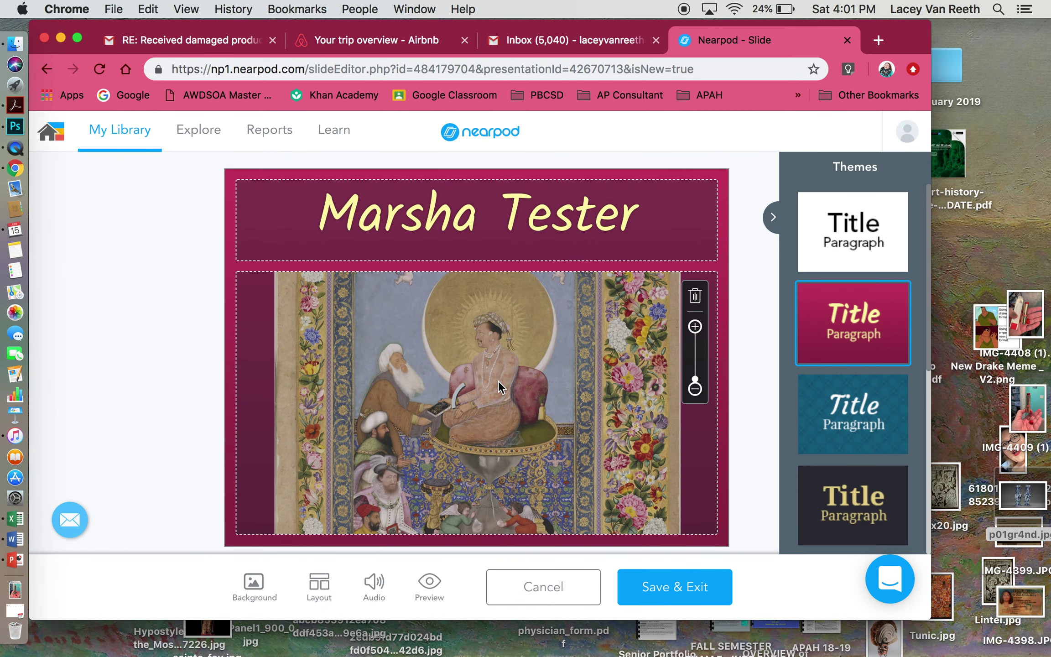
{"action": "left_click", "coordinate": [720, 593]}
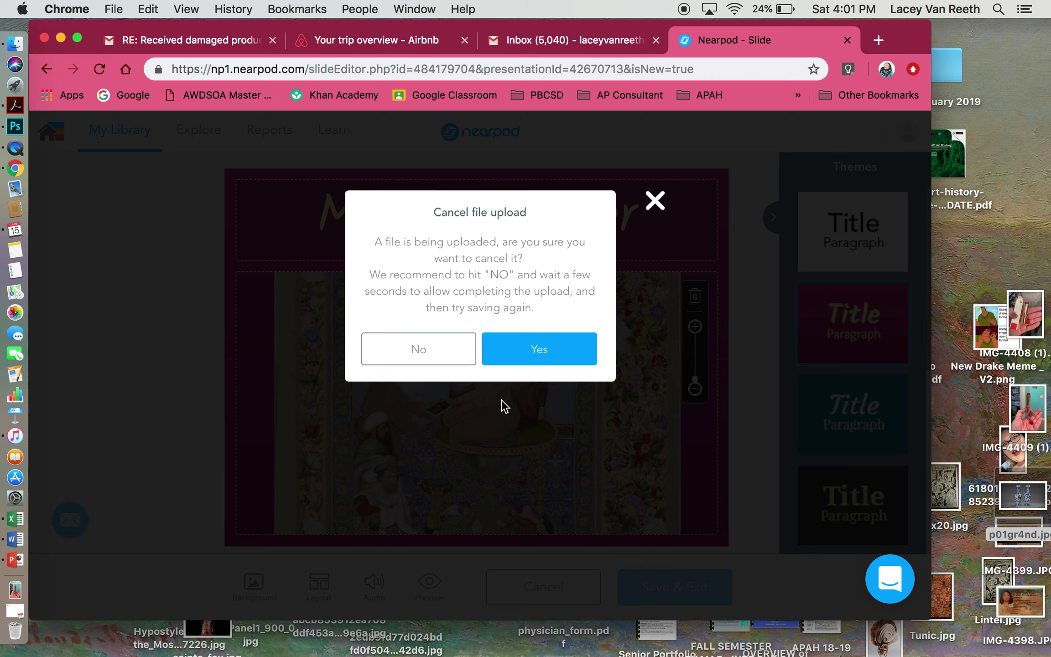
- Drop the too-large image upload and save the slide with the new theme as slide 1
{"action": "left_click", "coordinate": [657, 203]}
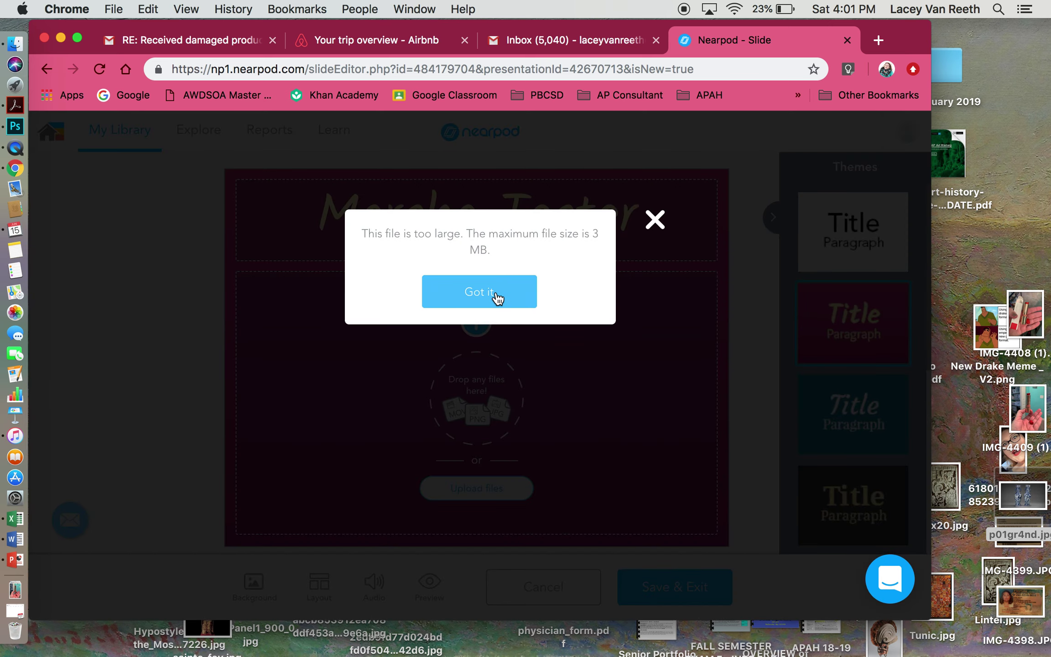
{"action": "left_click", "coordinate": [497, 299]}
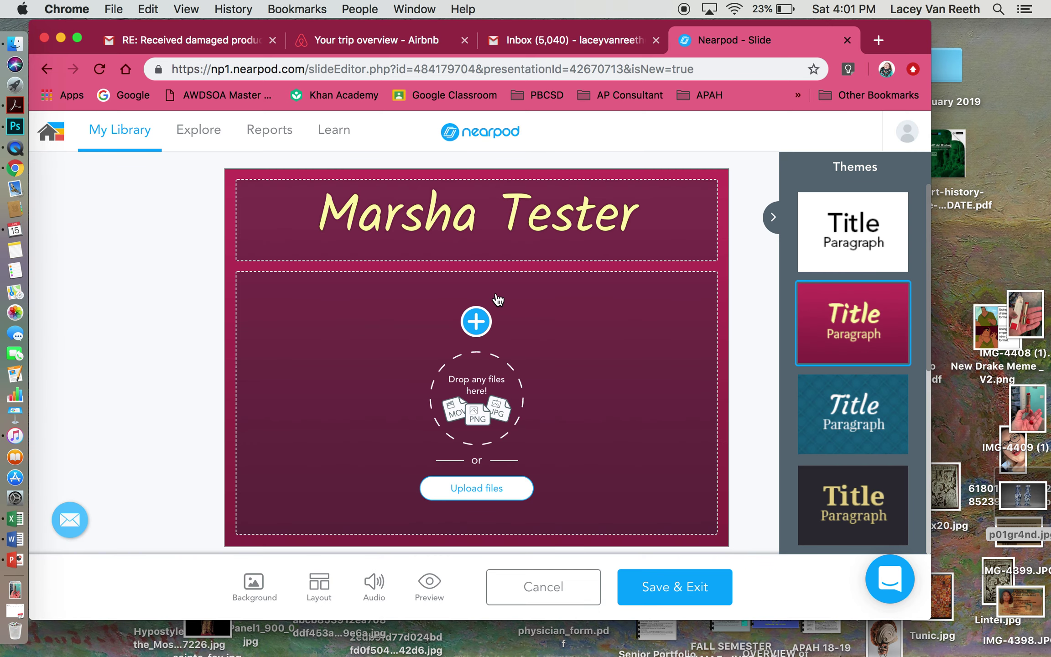
{"action": "left_click", "coordinate": [685, 592]}
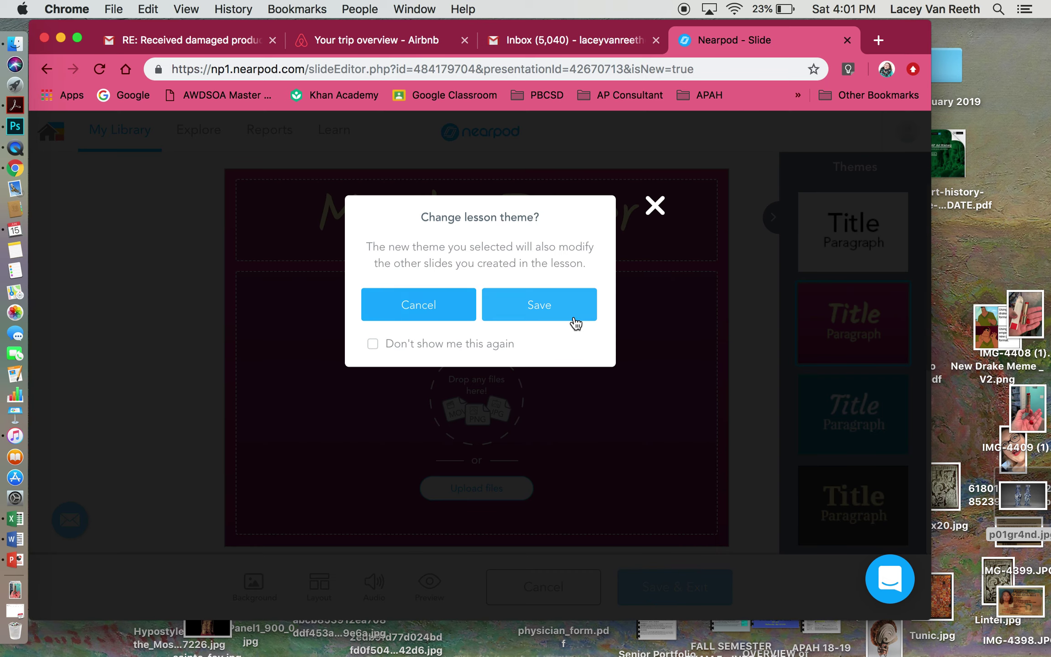
{"action": "left_click", "coordinate": [532, 313]}
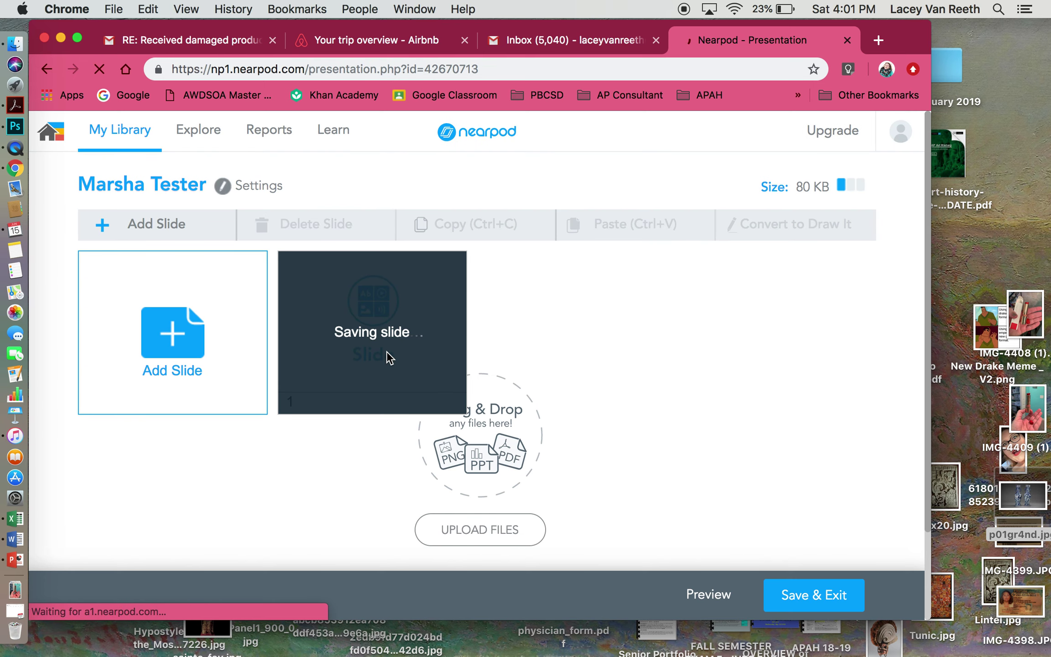
{"action": "left_click", "coordinate": [388, 358]}
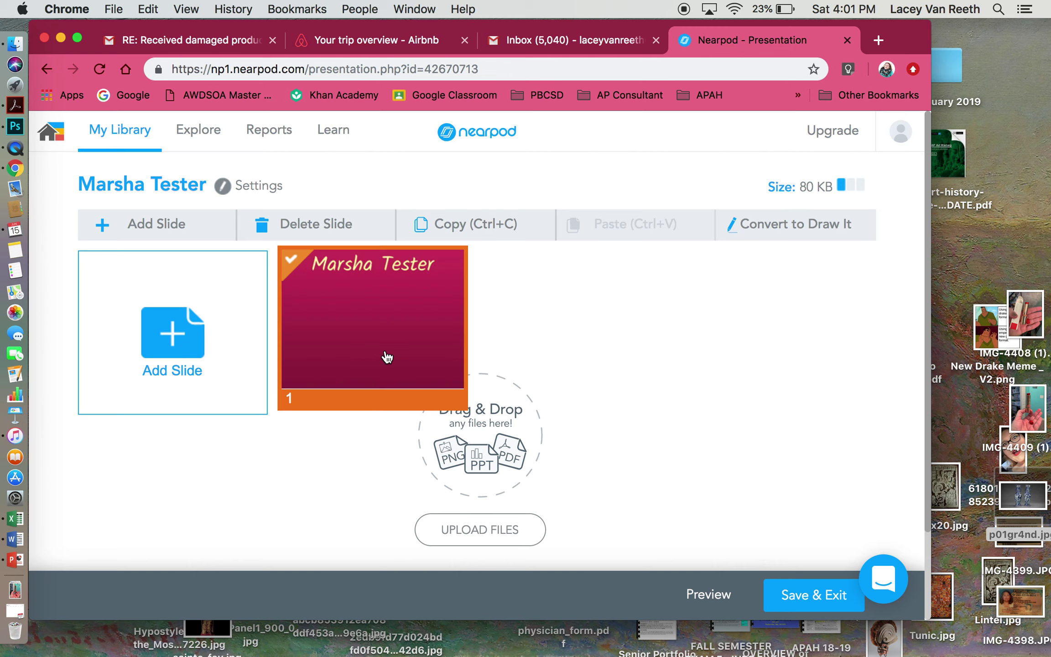
{"action": "left_click", "coordinate": [198, 360]}
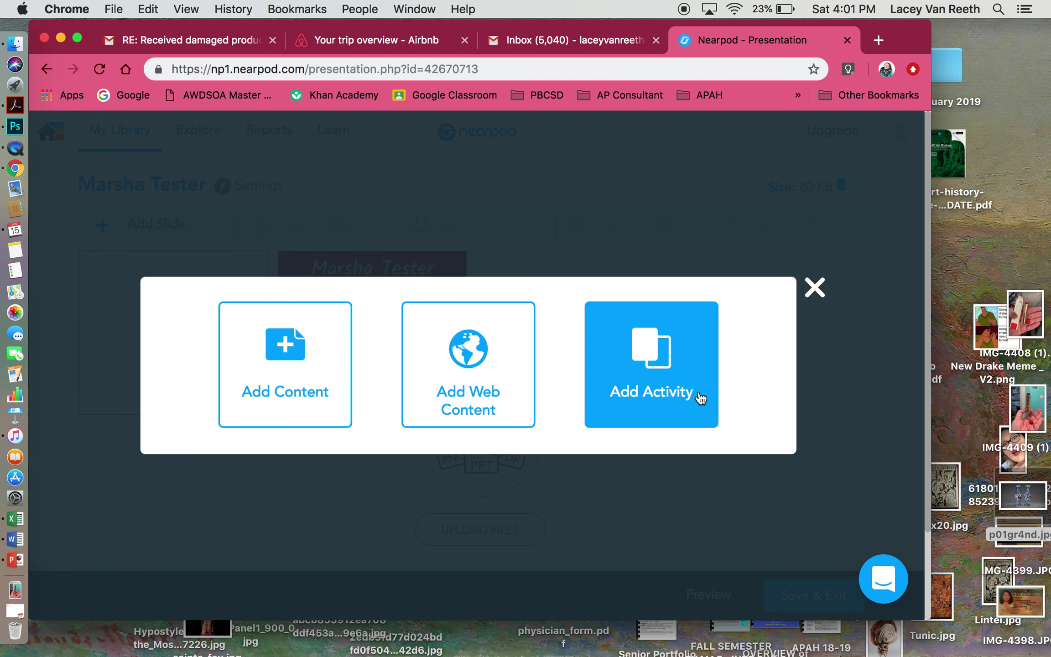
- Pick Open Ended Question from the activity types to create a question slide
{"action": "left_click", "coordinate": [699, 396]}
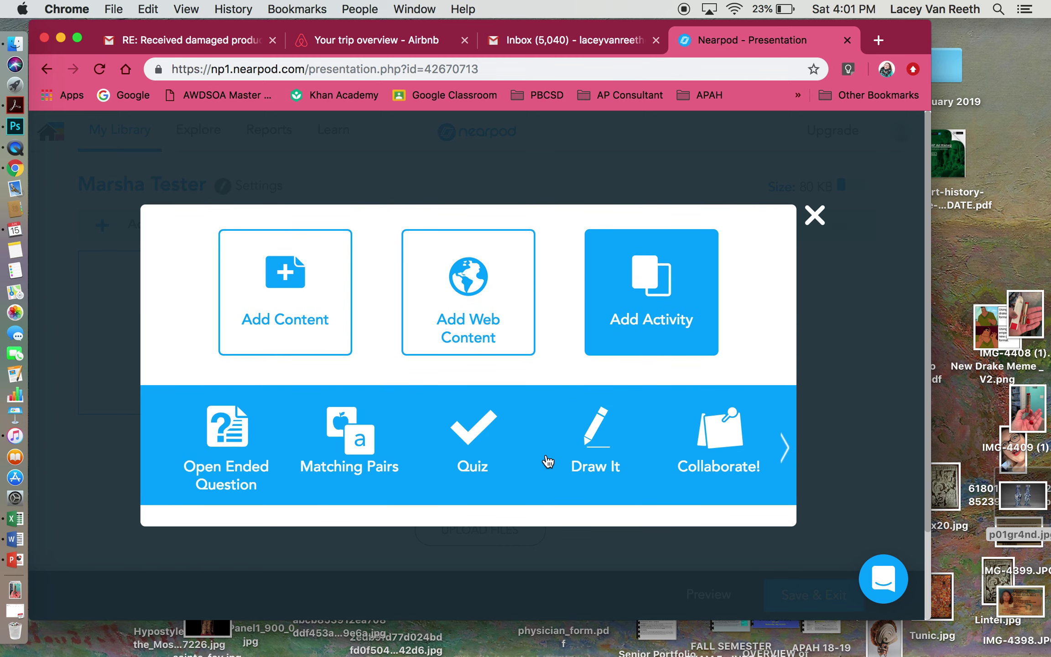
{"action": "left_click", "coordinate": [784, 448]}
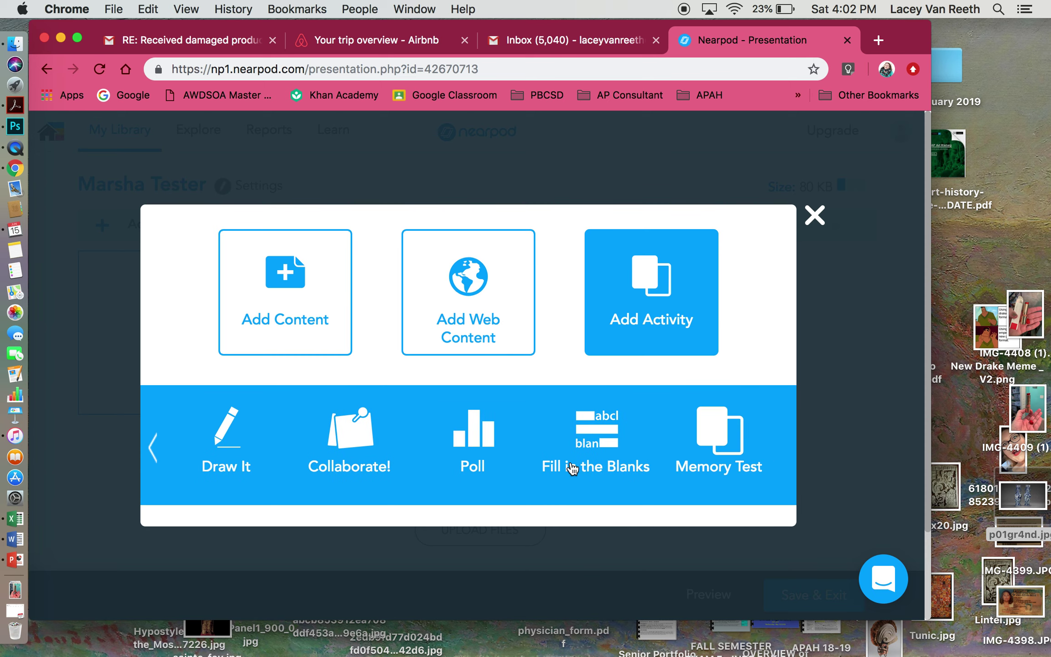
{"action": "left_click", "coordinate": [154, 452]}
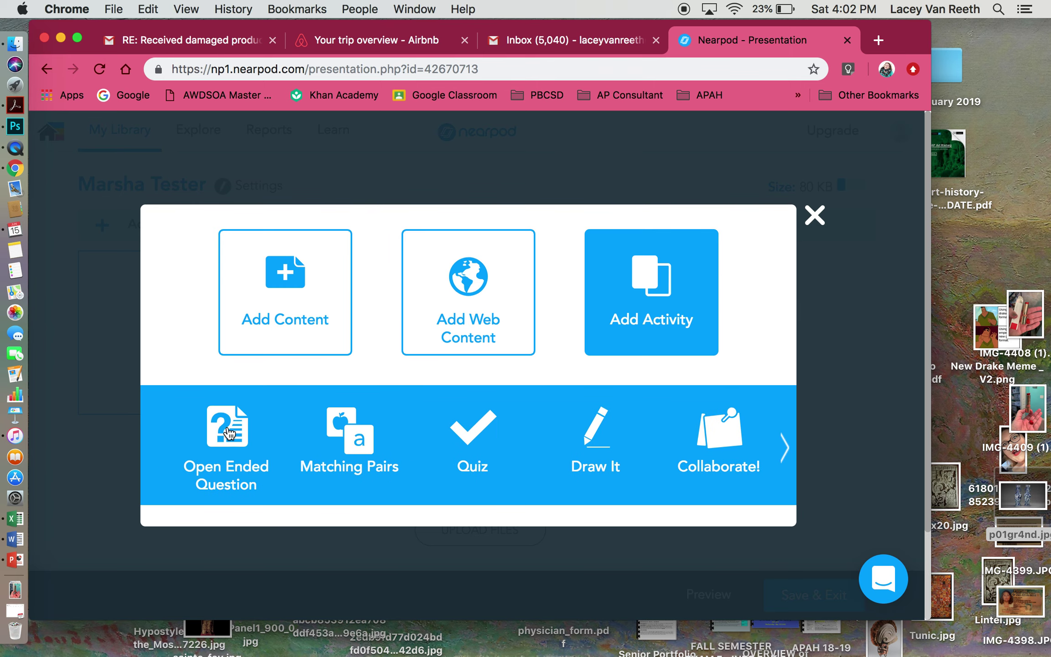
{"action": "left_click", "coordinate": [228, 432]}
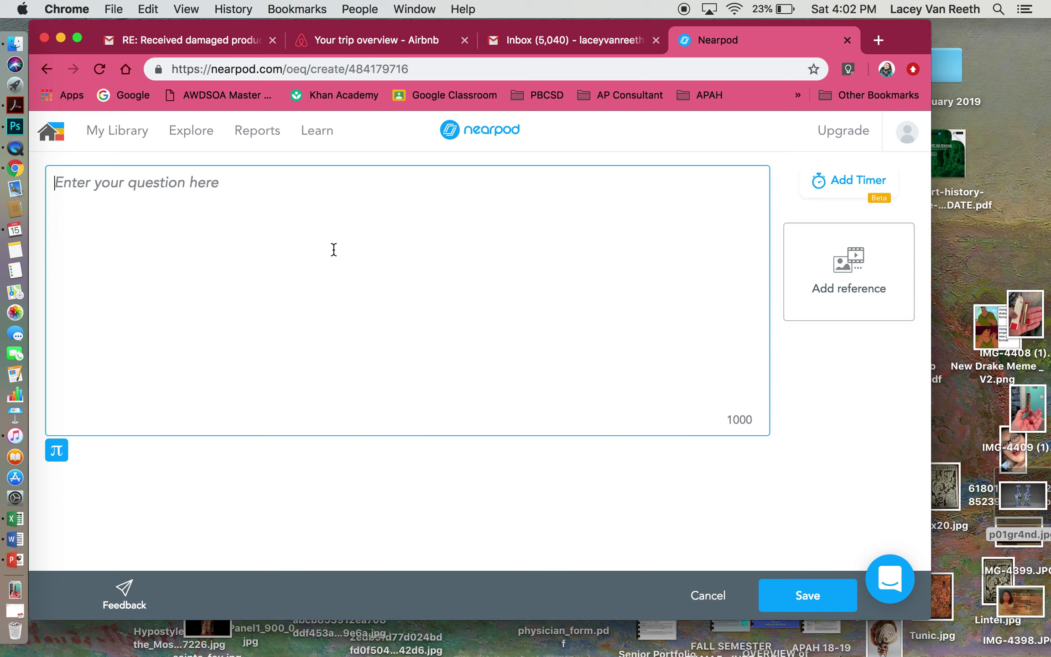
- Enter the question 'Describe ONE visual characteristic of this work', fixing the typo in 'characteristic'
{"action": "type", "text": "Describe"}
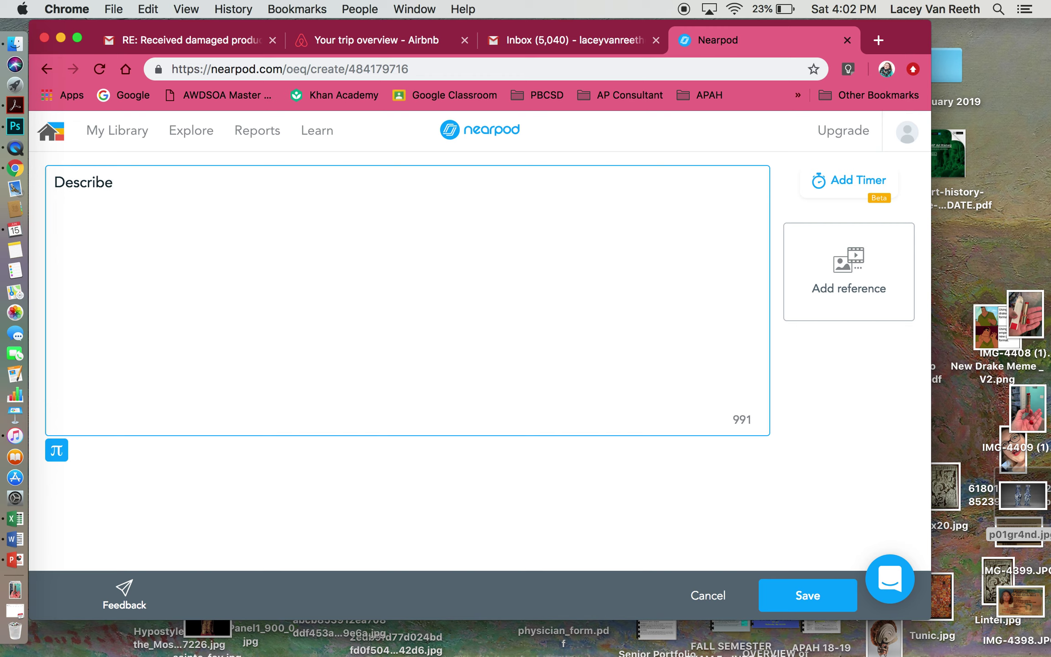
{"action": "type", "text": " ONE visual charactersi"}
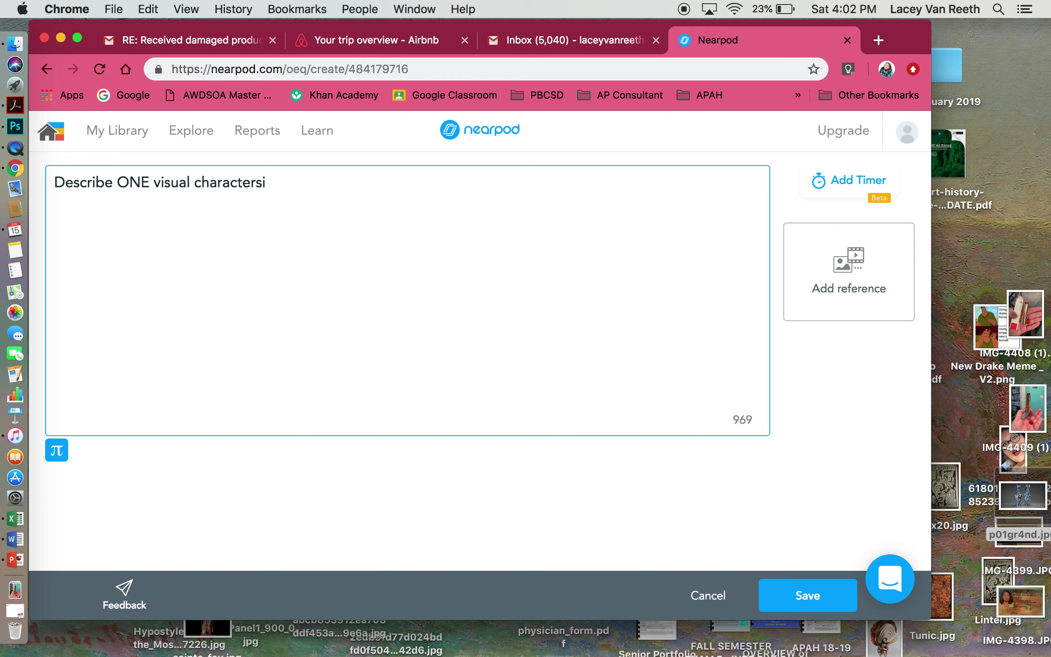
{"action": "type", "text": "tt"}
{"action": "key", "text": "BackSpace"}
{"action": "type", "text": "ristic of this work."}
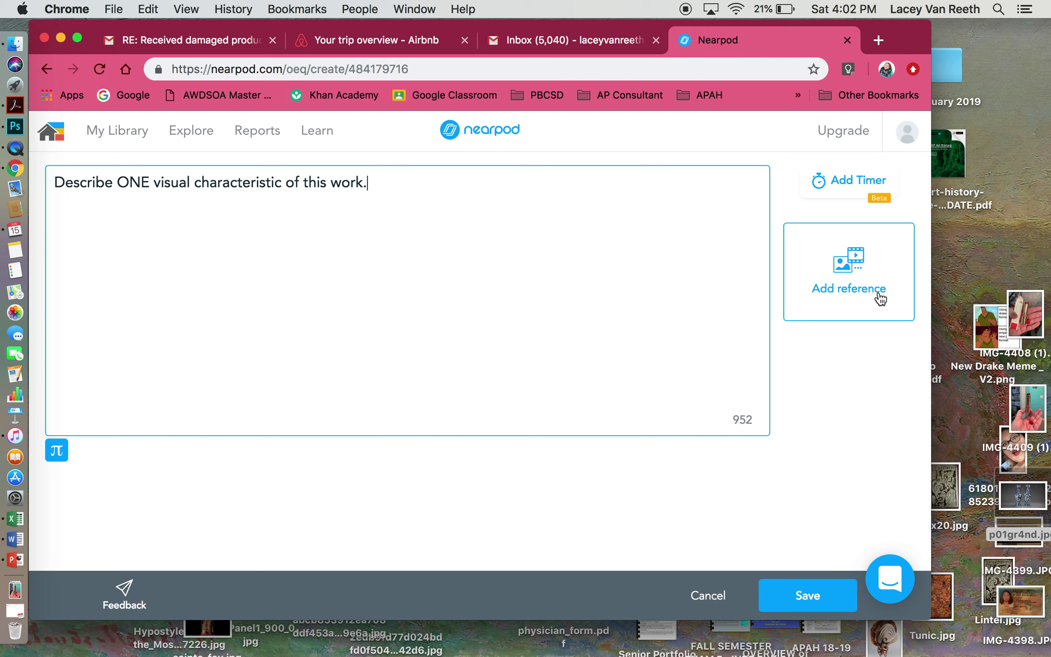
{"action": "left_click", "coordinate": [880, 299]}
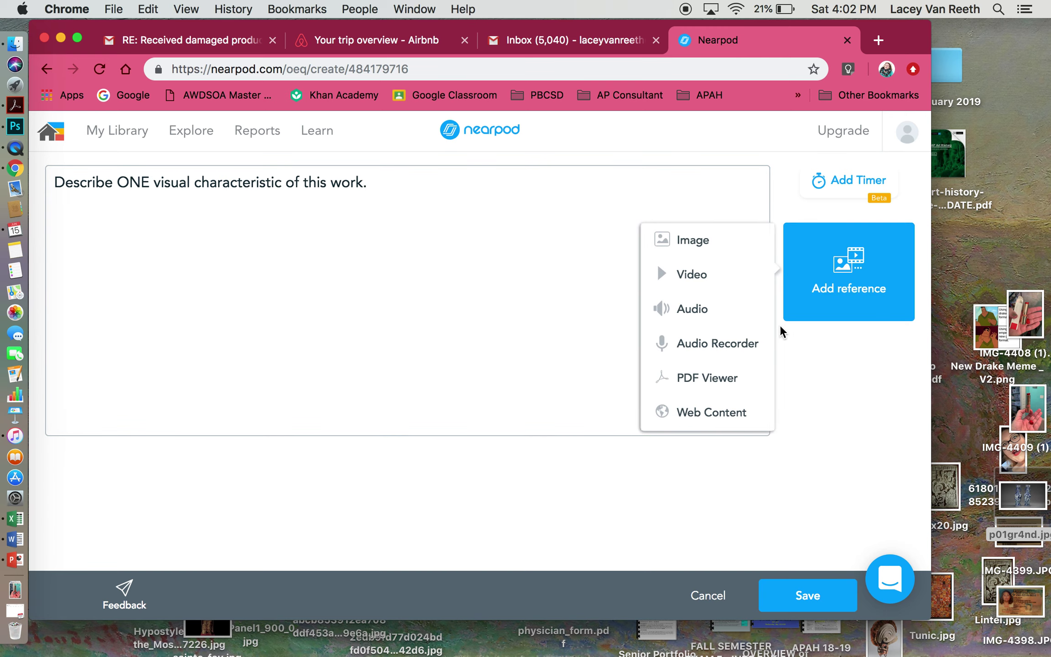
- Browse the HIGH QUALITY IMAGES folder, previewing the VanReeth images, for a reference image
{"action": "left_click", "coordinate": [680, 242]}
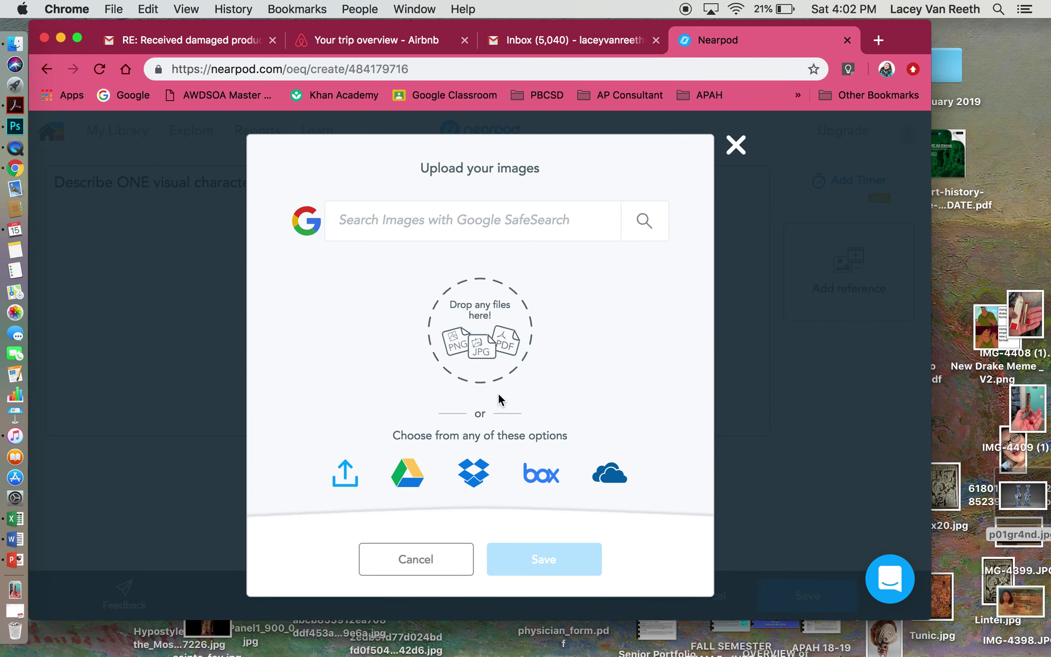
{"action": "left_click", "coordinate": [339, 479]}
{"action": "scroll", "coordinate": [355, 346], "scroll_direction": "down", "scroll_amount": 3}
{"action": "scroll", "coordinate": [355, 346], "scroll_direction": "up", "scroll_amount": 5}
{"action": "left_click", "coordinate": [372, 193]}
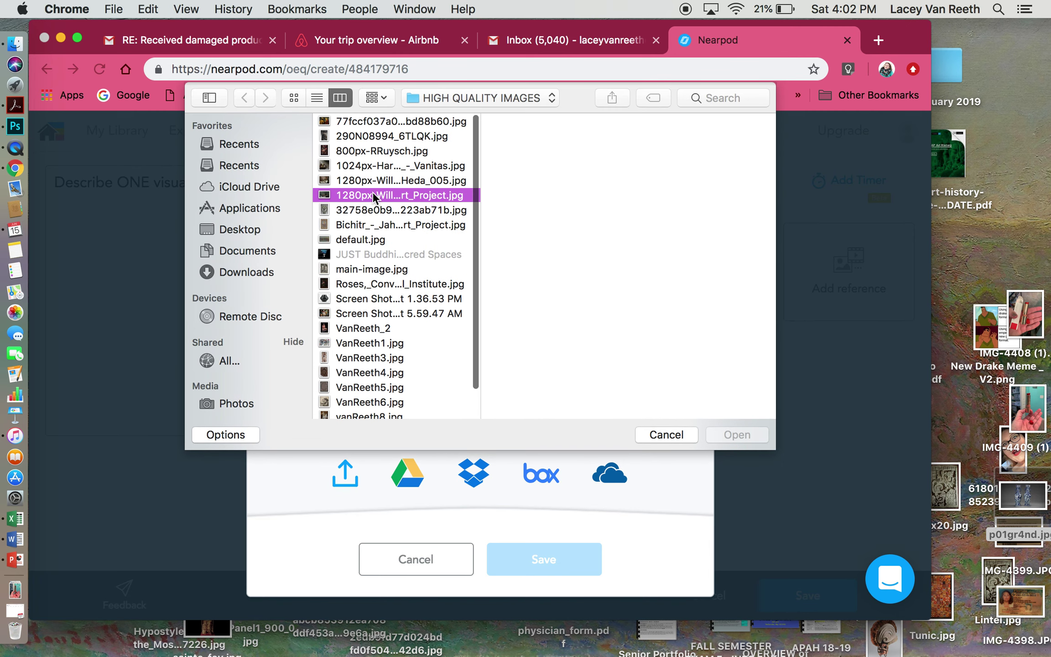
{"action": "left_click", "coordinate": [376, 328]}
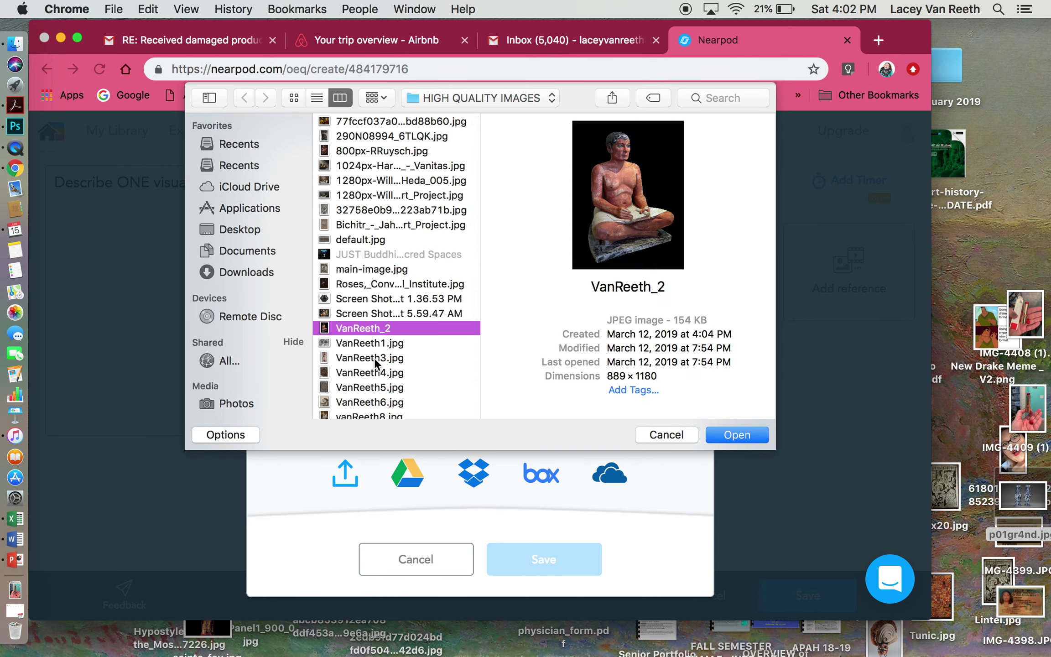
{"action": "left_click", "coordinate": [367, 343]}
{"action": "left_click", "coordinate": [371, 359]}
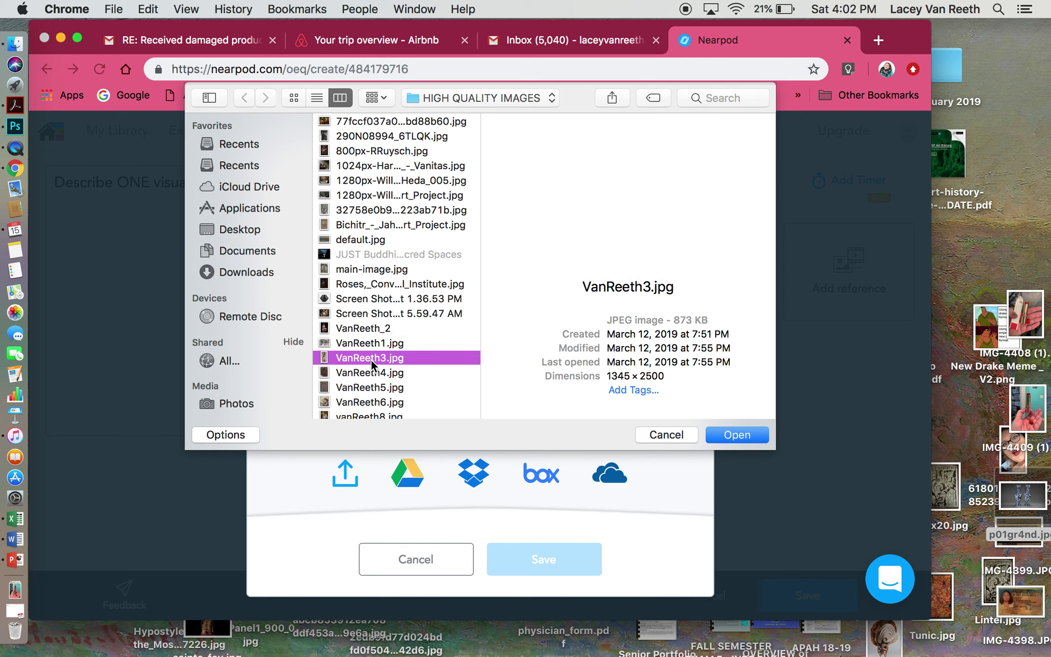
{"action": "left_click", "coordinate": [371, 368]}
{"action": "scroll", "coordinate": [372, 367], "scroll_direction": "down", "scroll_amount": 3}
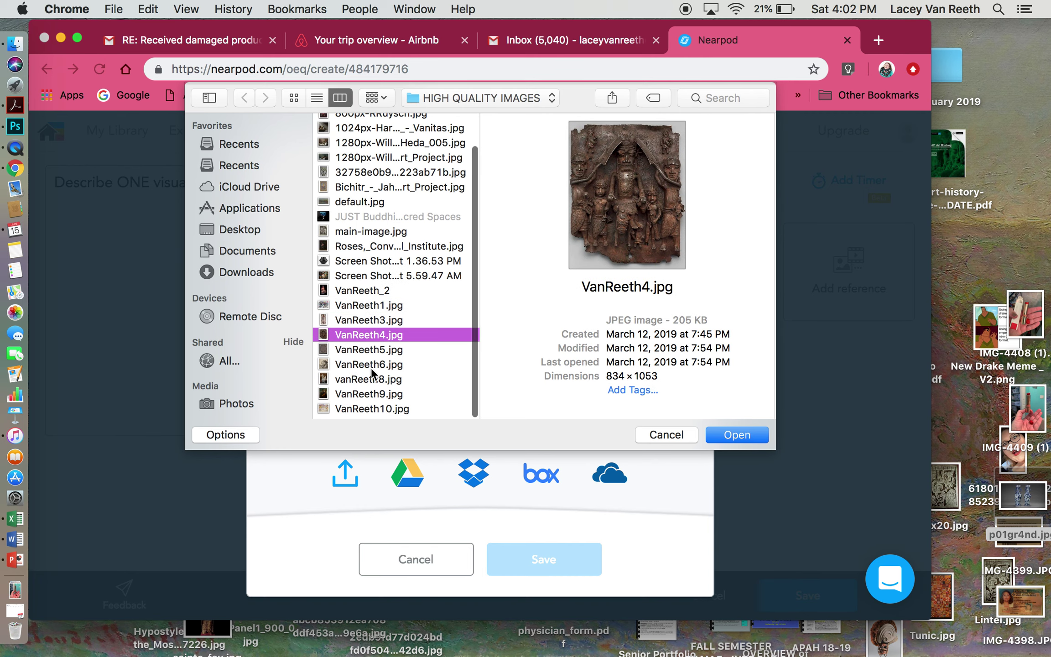
{"action": "left_click", "coordinate": [374, 349]}
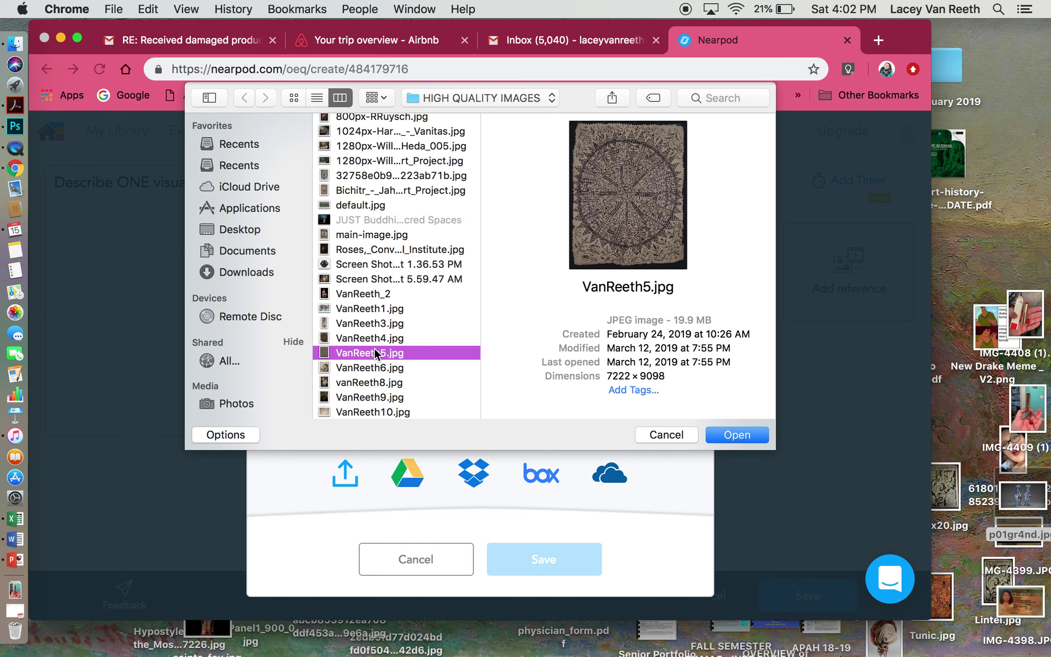
{"action": "left_click", "coordinate": [376, 383]}
{"action": "left_click", "coordinate": [375, 368]}
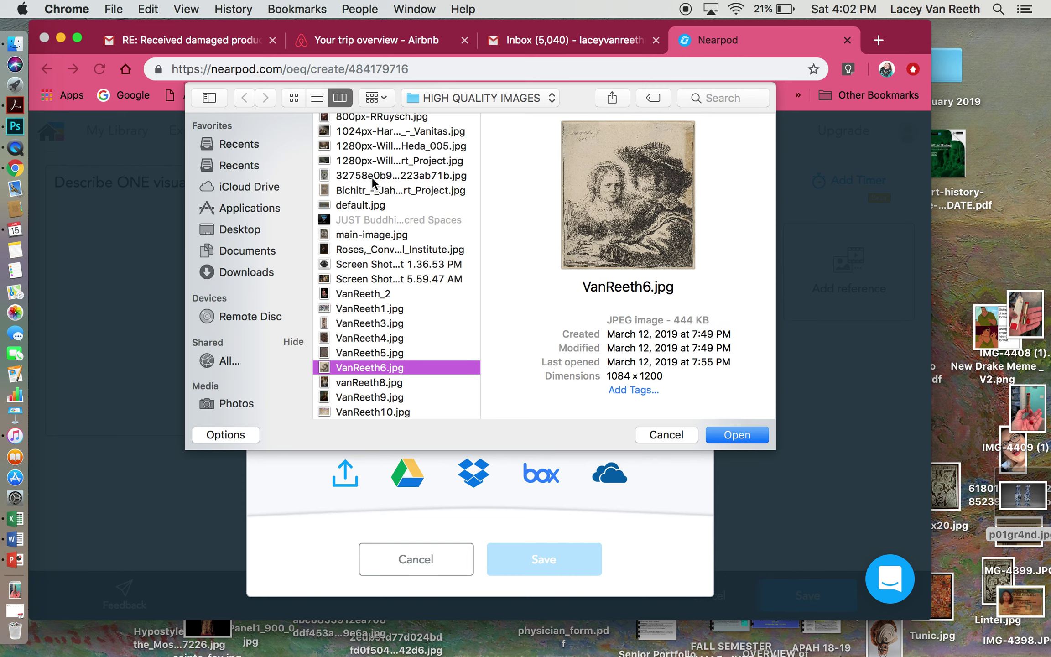
- Upload 290N08994_6TLQK.jpg as the question's reference image
{"action": "left_click", "coordinate": [367, 152]}
{"action": "left_click", "coordinate": [363, 129]}
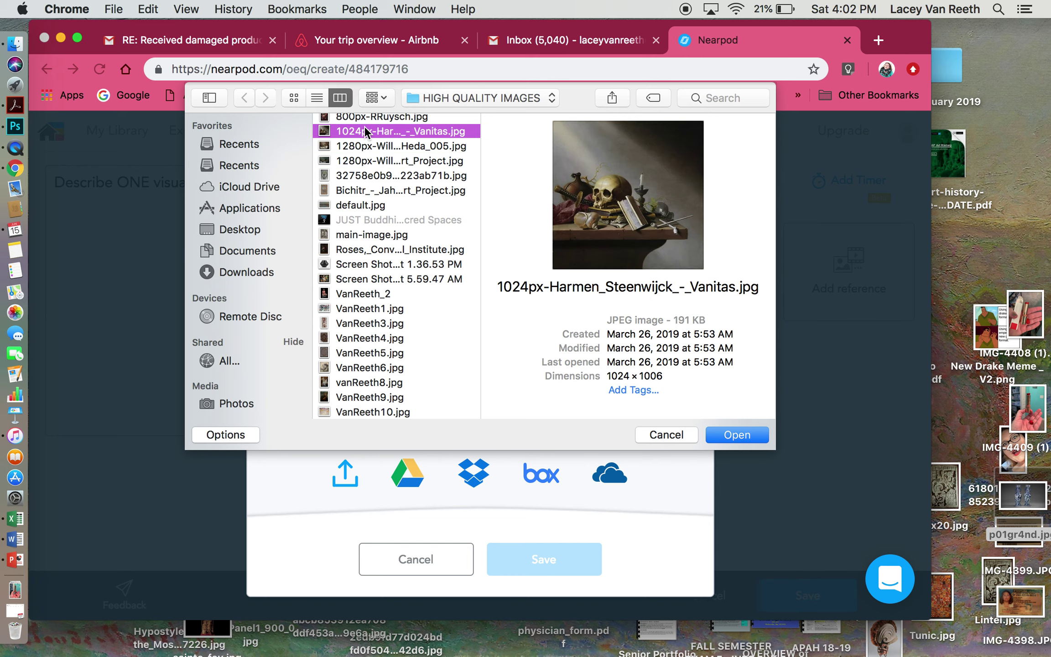
{"action": "scroll", "coordinate": [365, 129], "scroll_direction": "up", "scroll_amount": 2}
{"action": "left_click", "coordinate": [364, 135]}
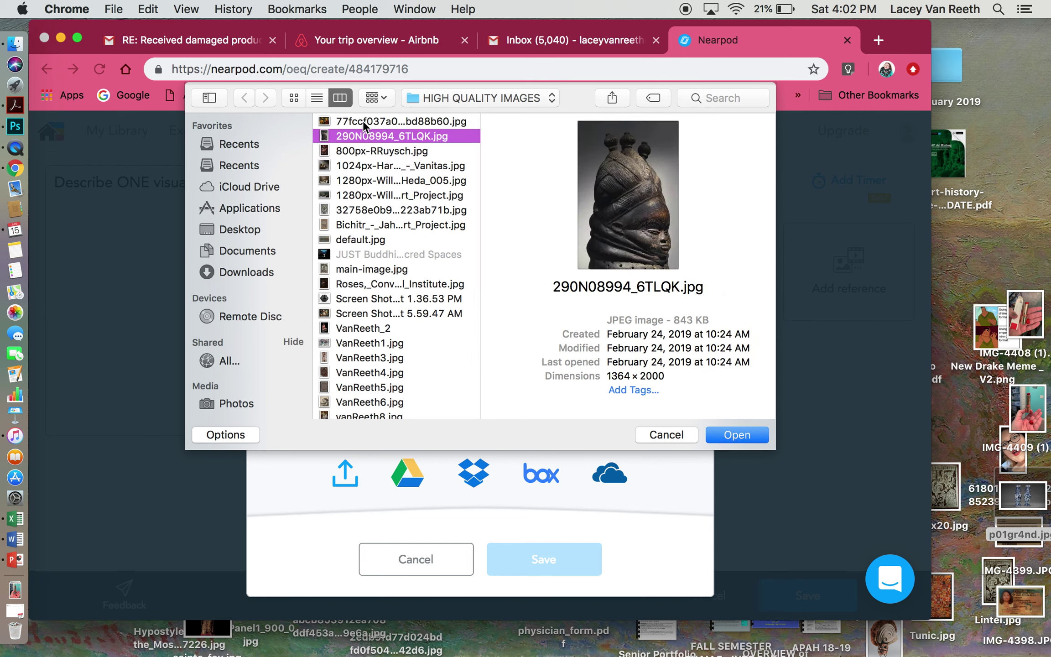
{"action": "left_click", "coordinate": [363, 120]}
{"action": "left_click", "coordinate": [367, 136]}
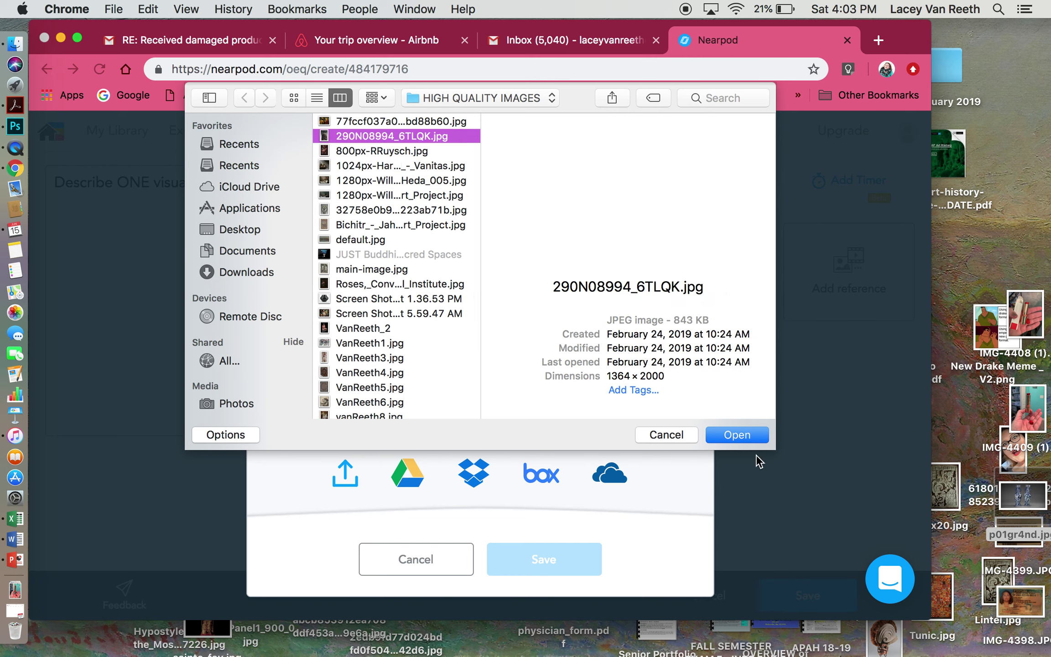
{"action": "left_click", "coordinate": [746, 436]}
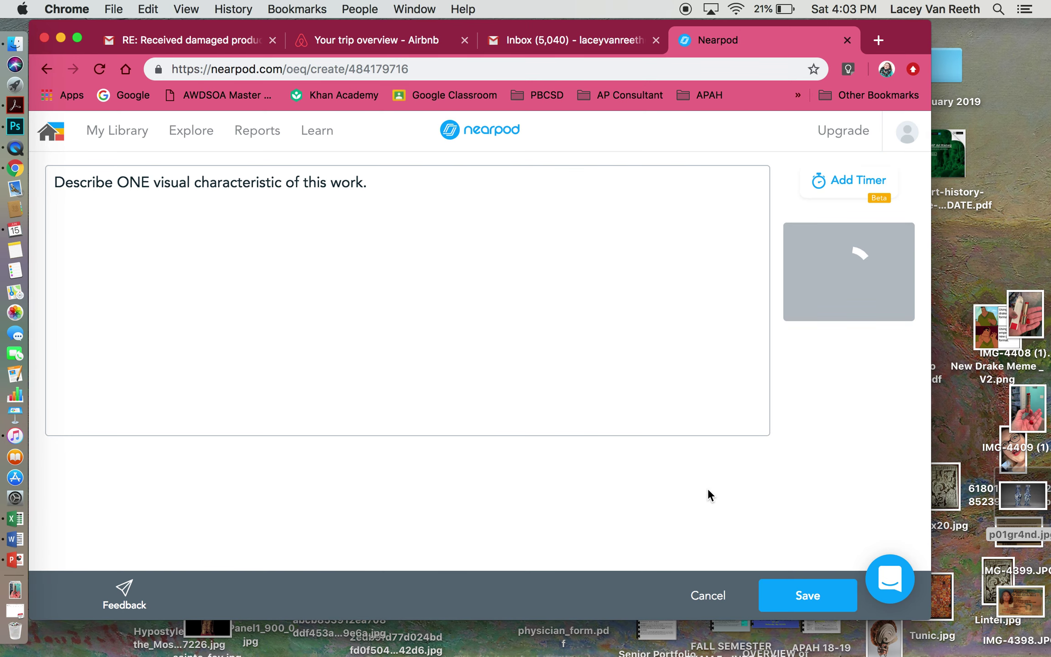
- Set a 01:00 timer on the open-ended question and save it as slide 2
{"action": "left_click", "coordinate": [844, 178]}
{"action": "left_click", "coordinate": [434, 380]}
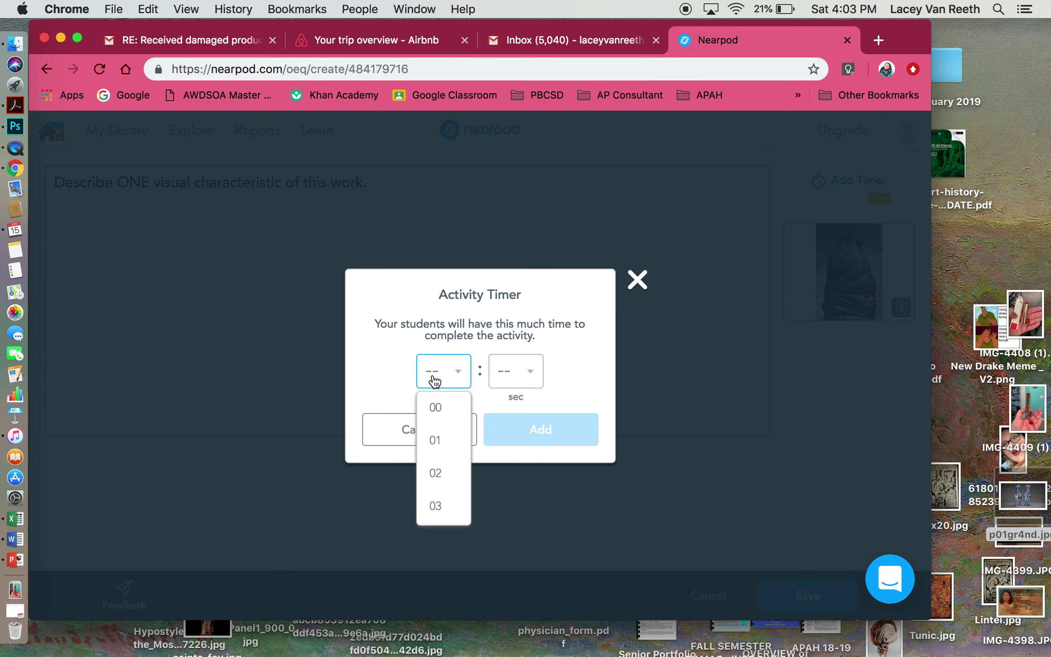
{"action": "left_click", "coordinate": [436, 408]}
{"action": "left_click", "coordinate": [516, 377]}
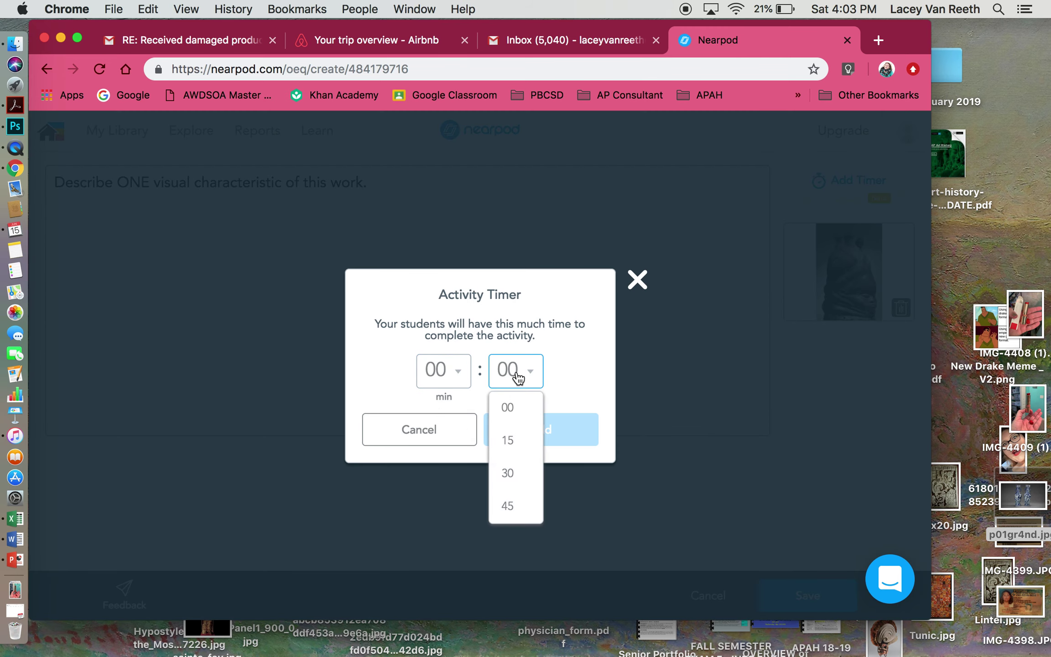
{"action": "left_click", "coordinate": [442, 379]}
{"action": "left_click", "coordinate": [441, 470]}
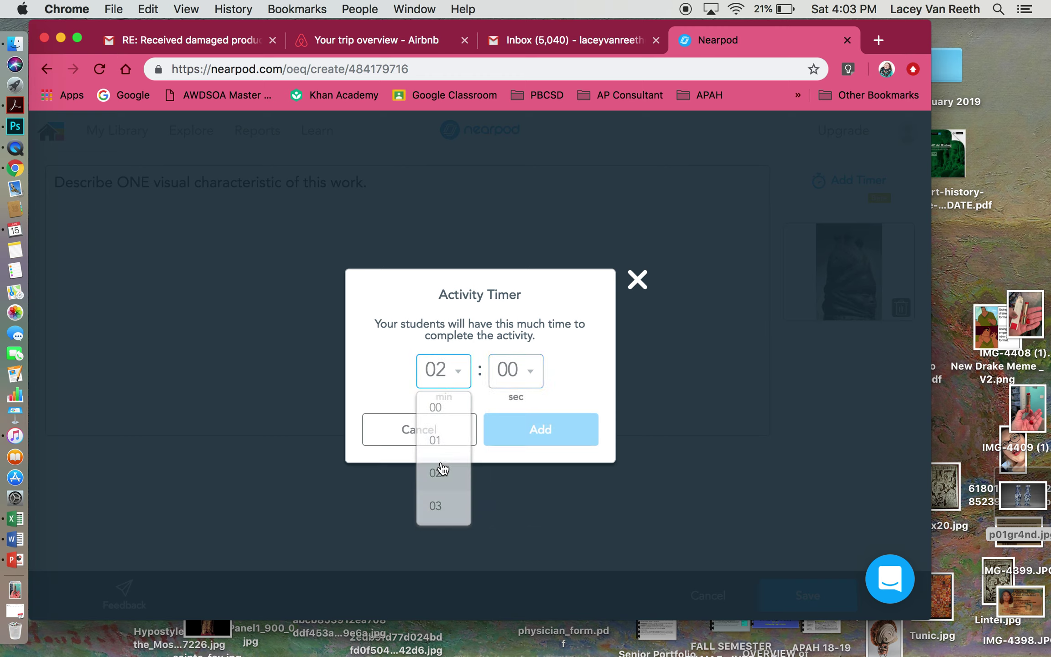
{"action": "left_click", "coordinate": [454, 371]}
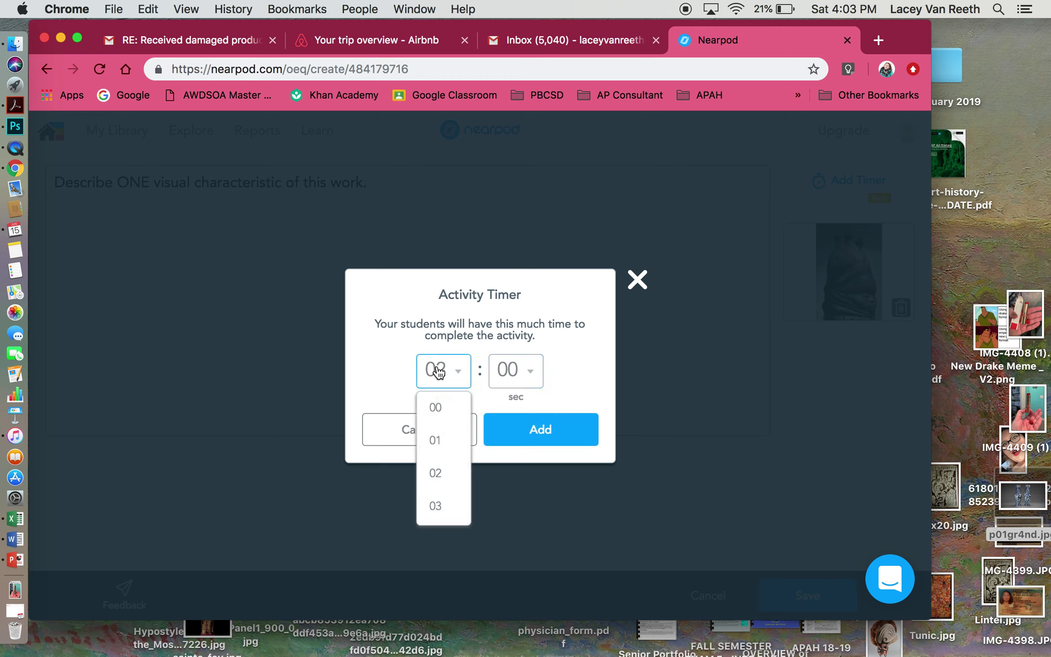
{"action": "left_click", "coordinate": [436, 440]}
{"action": "left_click", "coordinate": [577, 432]}
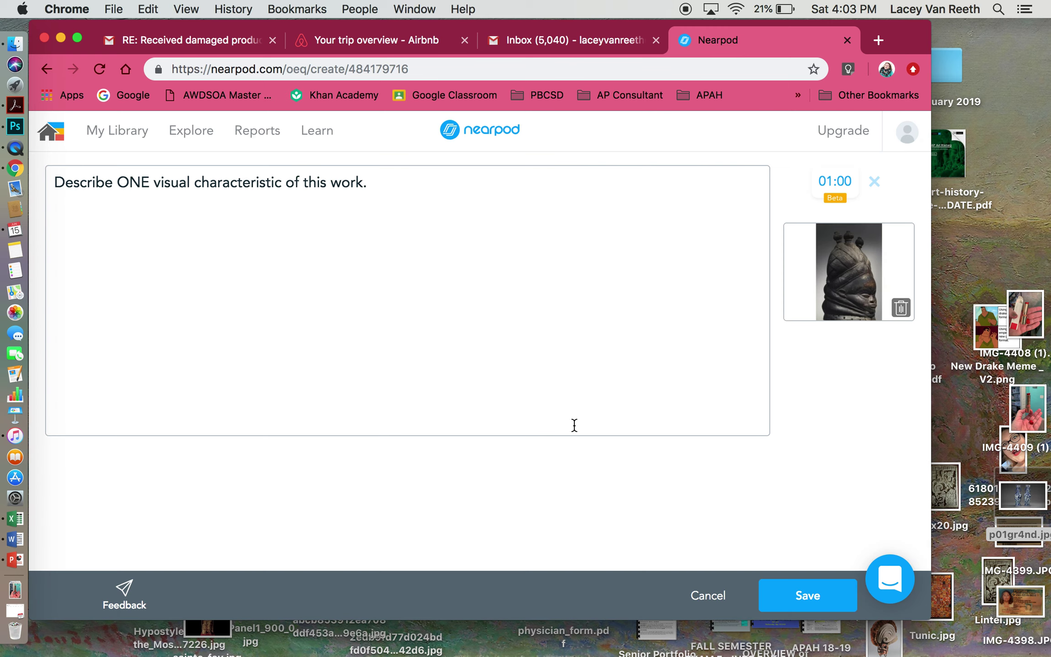
{"action": "left_click", "coordinate": [802, 593]}
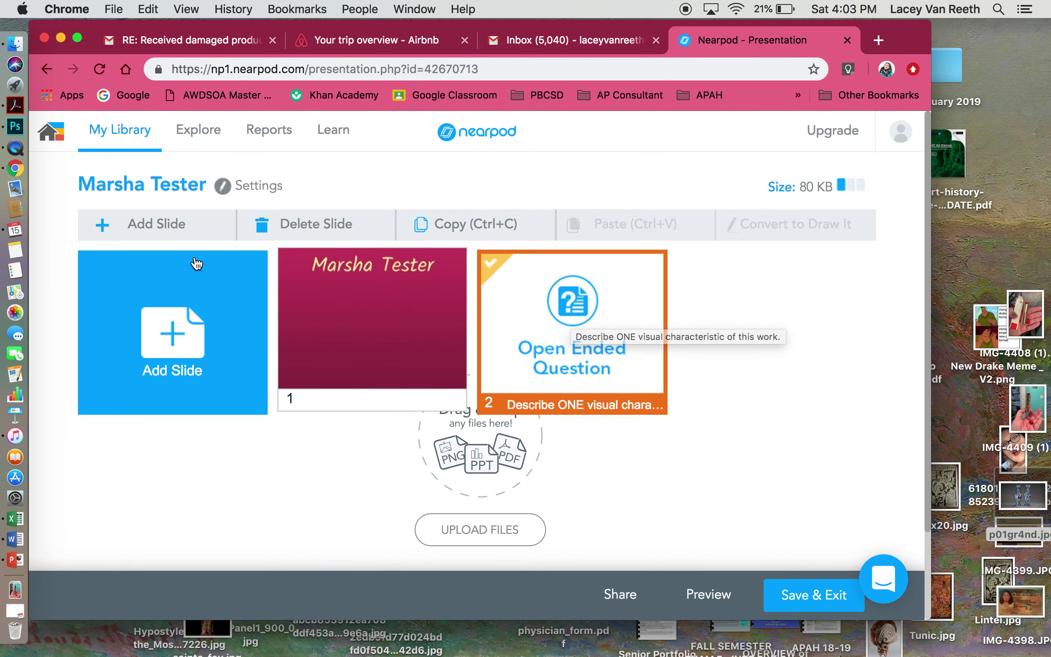
- Add another slide and choose Open Ended Question from the activities
{"action": "left_click", "coordinate": [157, 335]}
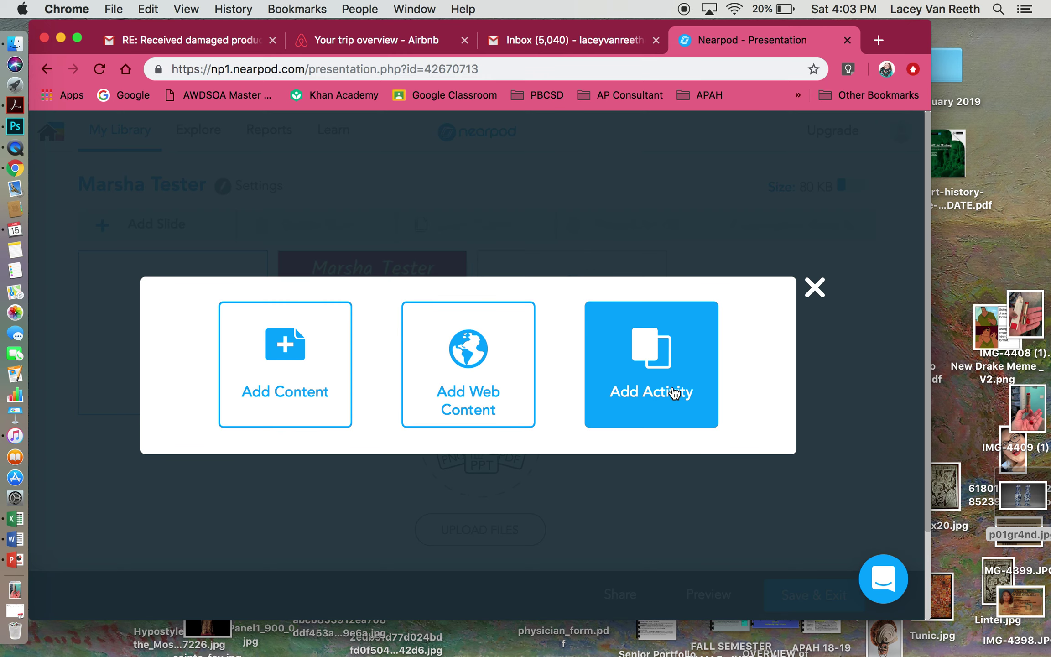
{"action": "left_click", "coordinate": [674, 392]}
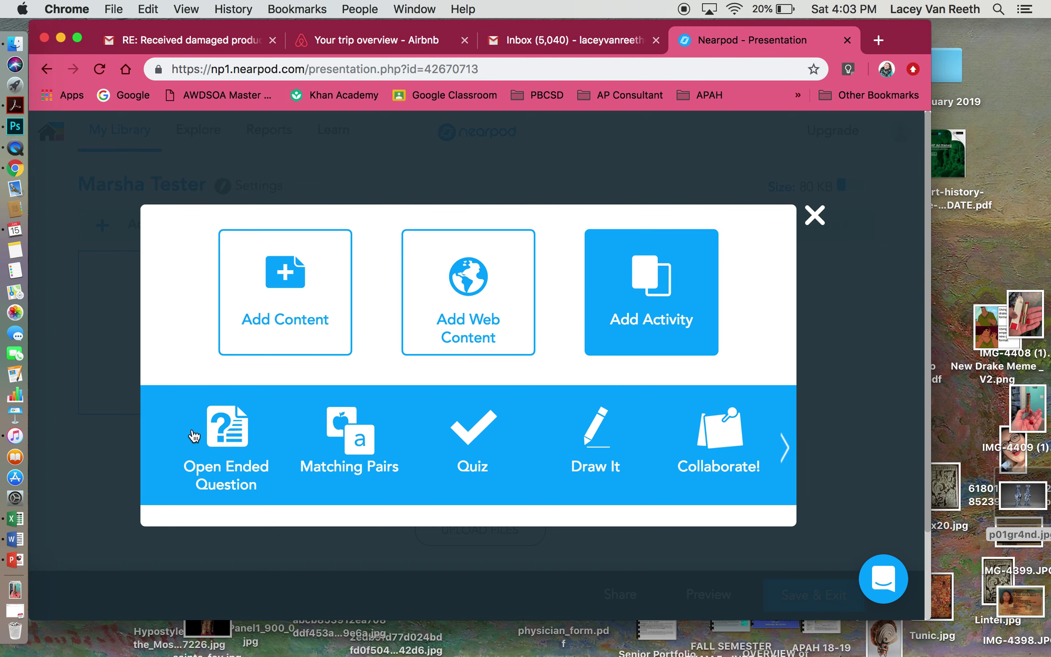
{"action": "left_click", "coordinate": [193, 434]}
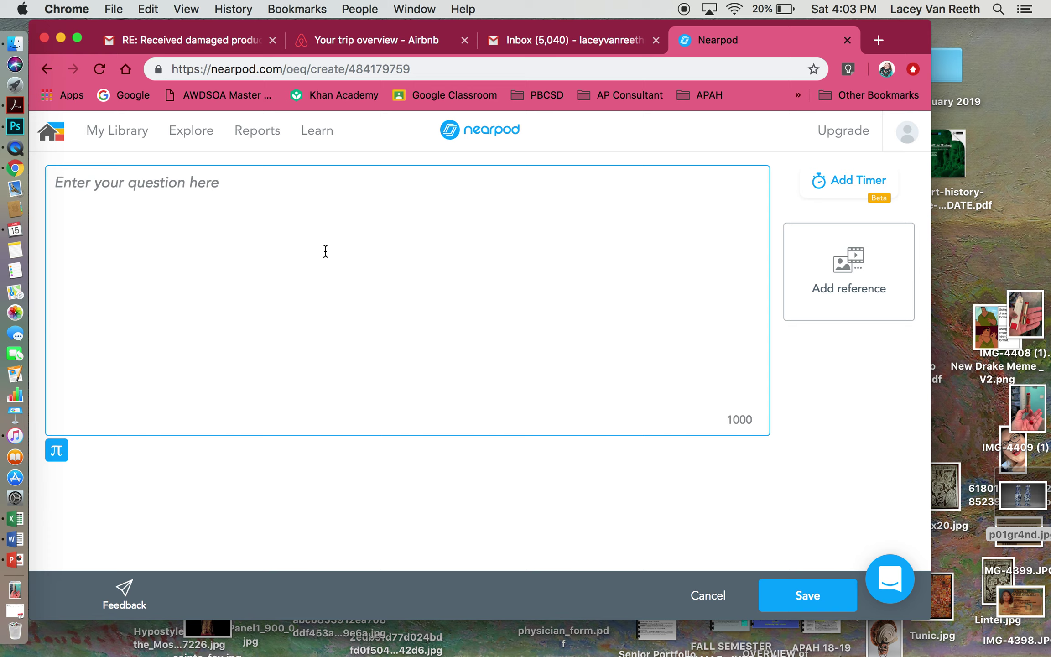
- Ask 'How many sections of AP Art History do you have?' with a 00:15 timer, then save
{"action": "type", "text": "How many"}
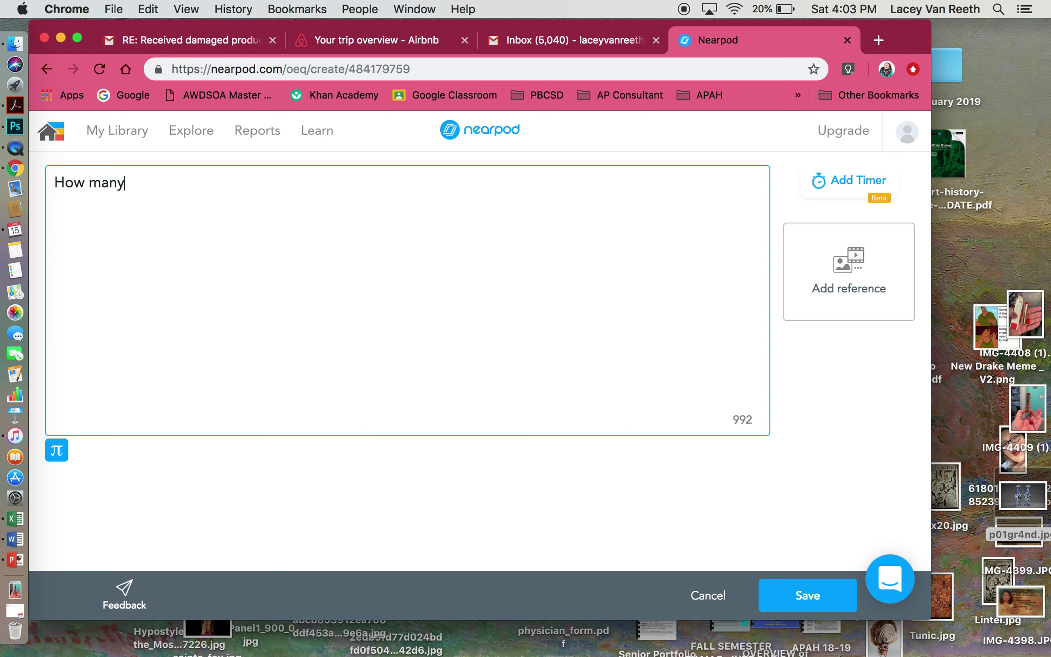
{"action": "type", "text": " sections of "}
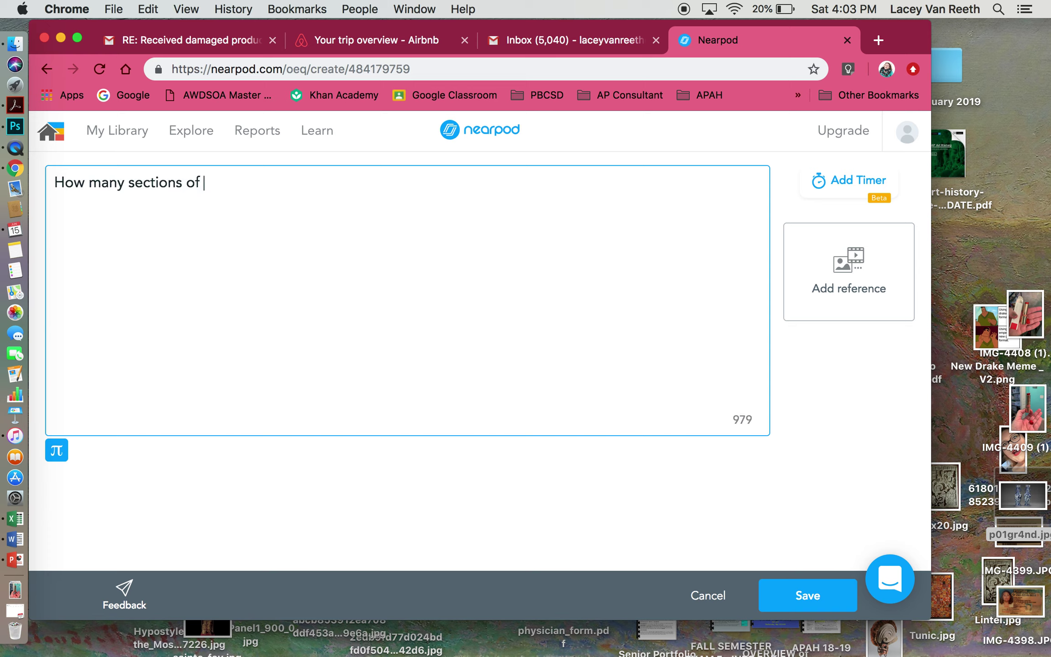
{"action": "type", "text": "AP Art History do you have?"}
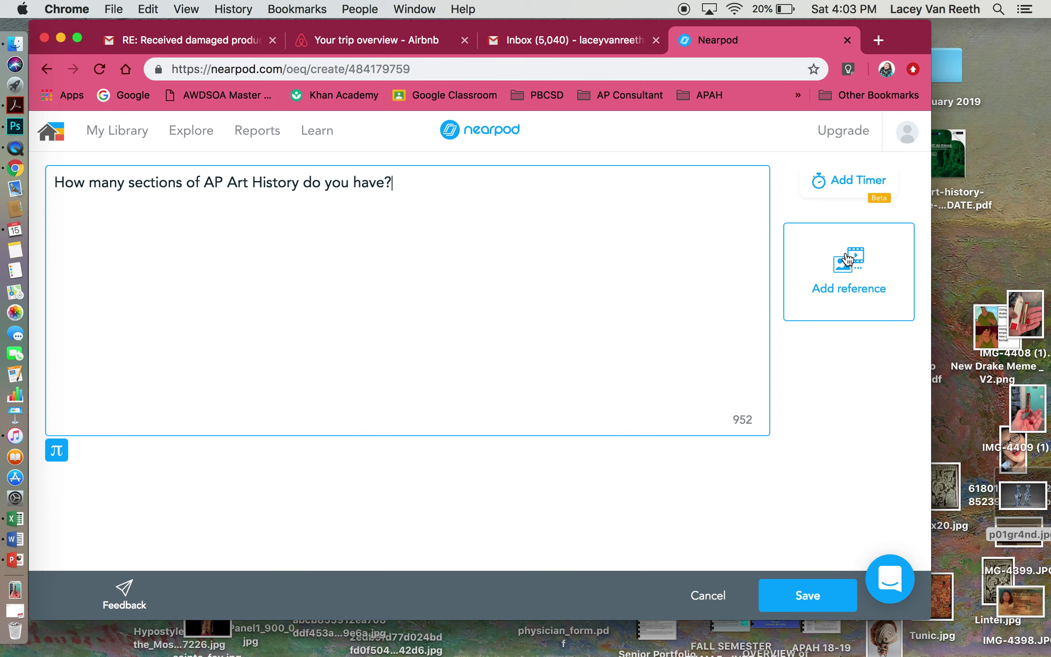
{"action": "left_click", "coordinate": [827, 196]}
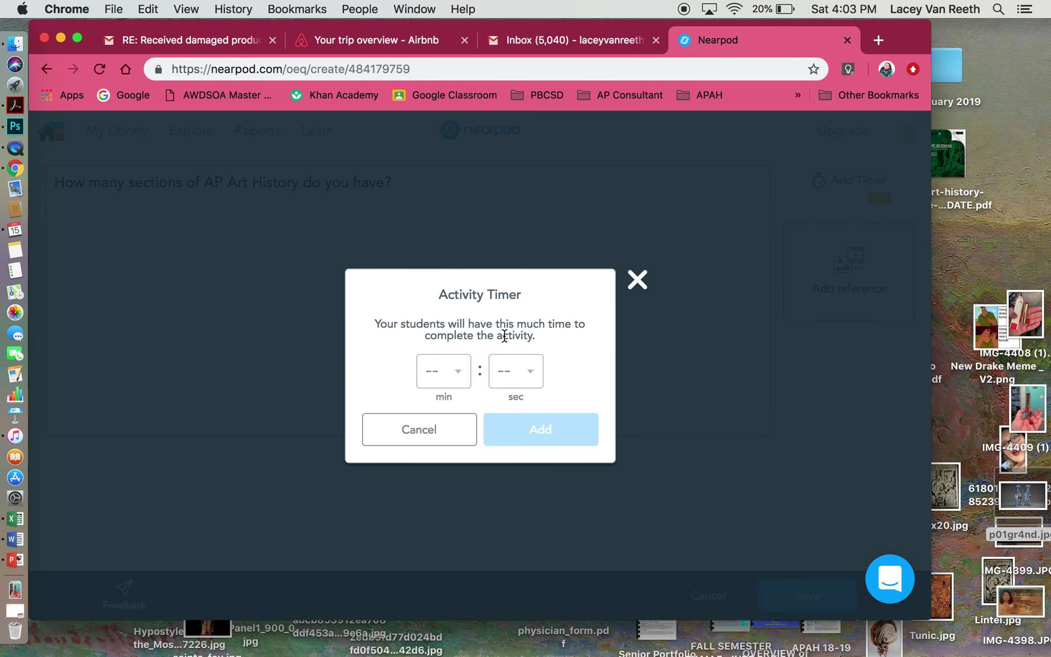
{"action": "left_click", "coordinate": [516, 376]}
{"action": "left_click", "coordinate": [512, 477]}
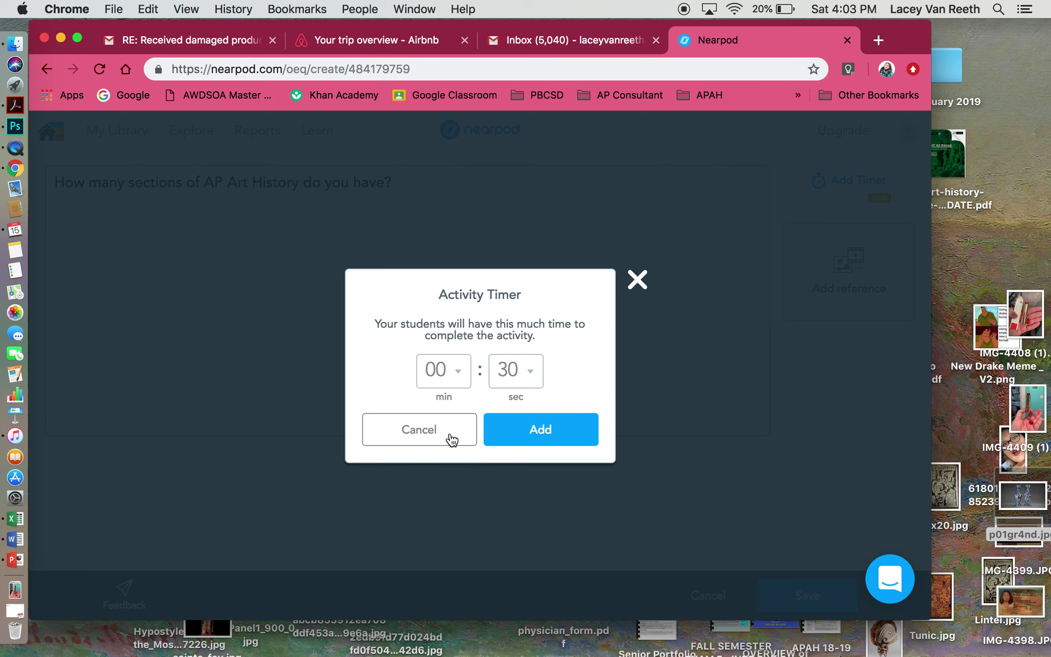
{"action": "left_click", "coordinate": [509, 381]}
{"action": "left_click", "coordinate": [508, 440]}
{"action": "left_click", "coordinate": [558, 434]}
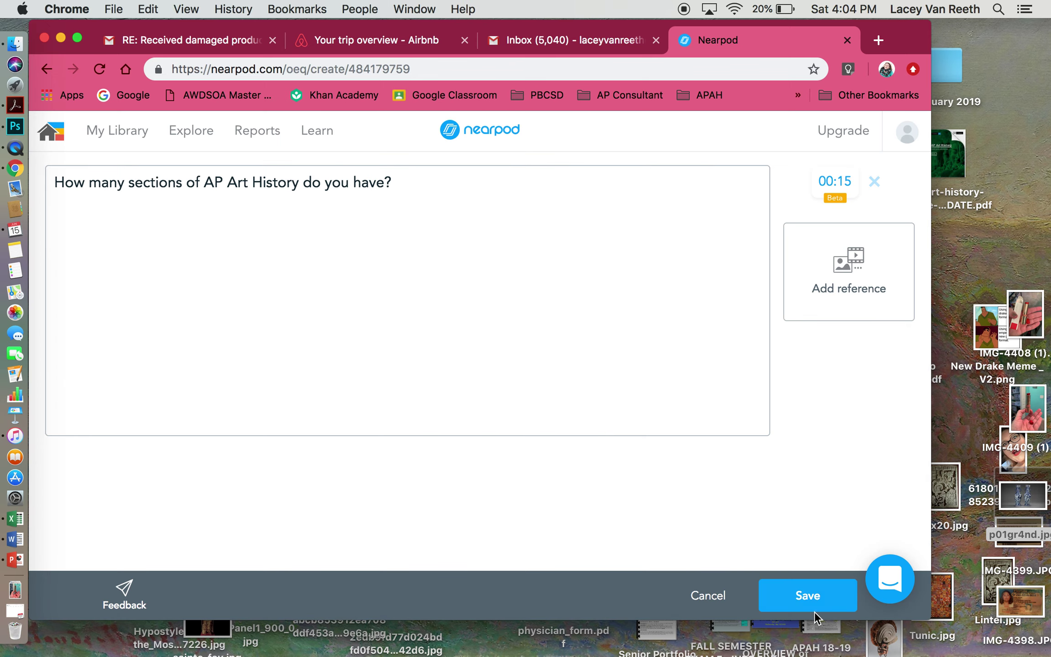
{"action": "left_click", "coordinate": [812, 601]}
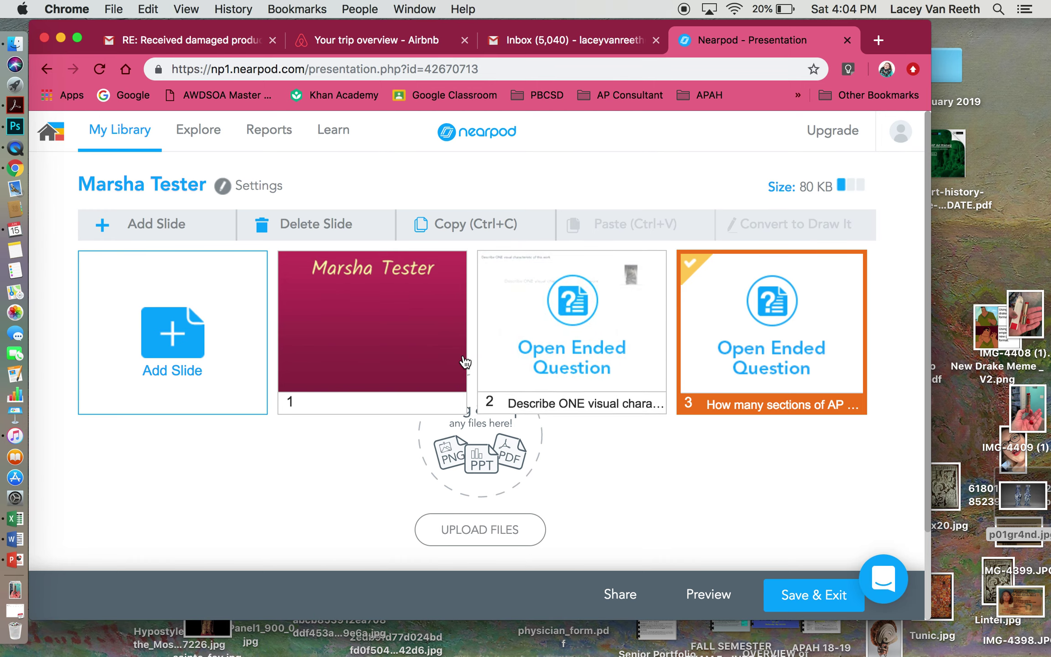
- In Lesson Details, tag the Marsha Tester lesson with the PD grade only
{"action": "left_click", "coordinate": [811, 589]}
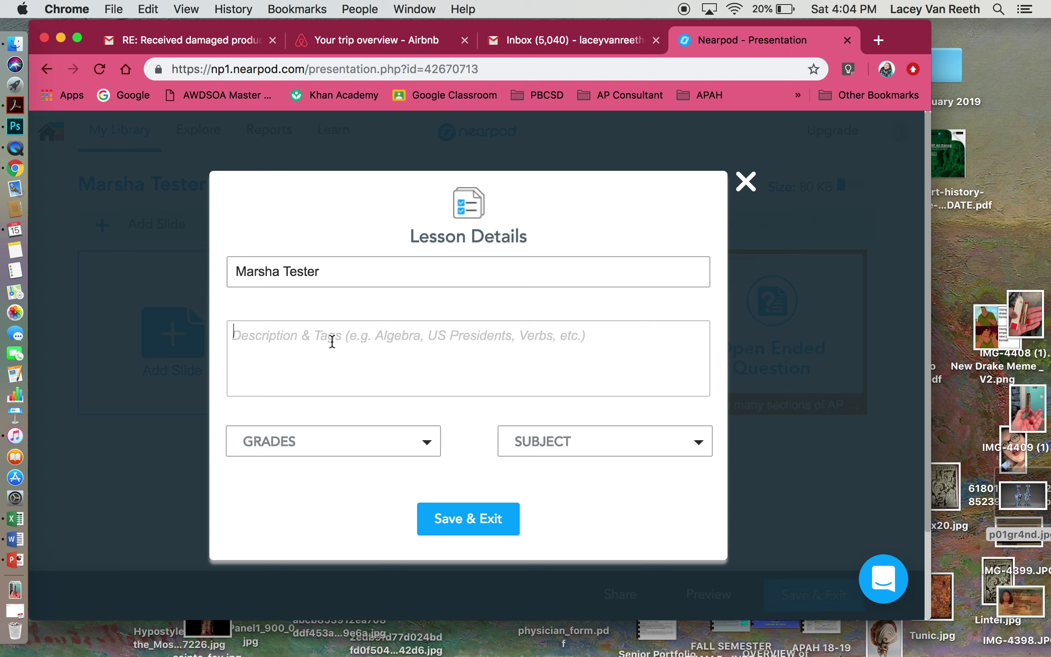
{"action": "left_click", "coordinate": [321, 453]}
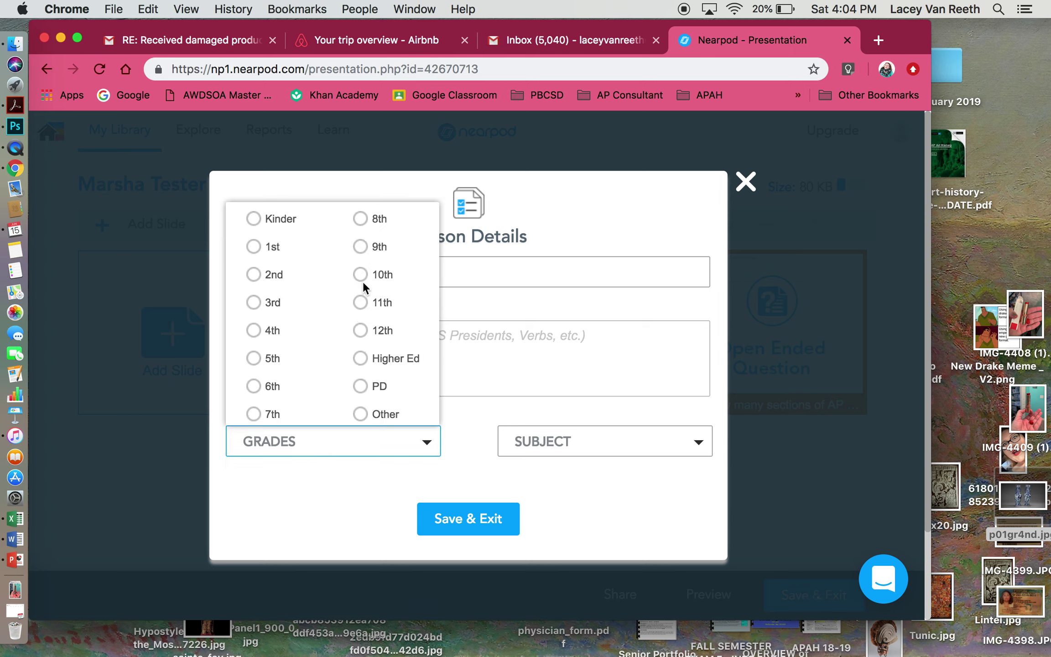
{"action": "left_click", "coordinate": [360, 246]}
{"action": "left_click", "coordinate": [360, 274]}
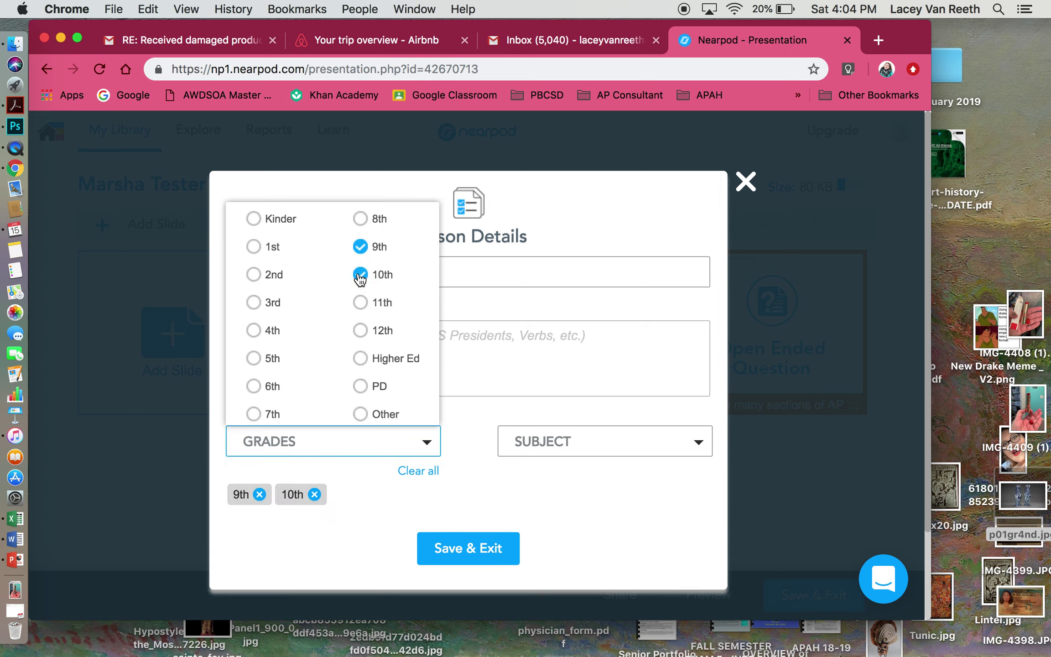
{"action": "left_click", "coordinate": [360, 301]}
{"action": "left_click", "coordinate": [360, 331]}
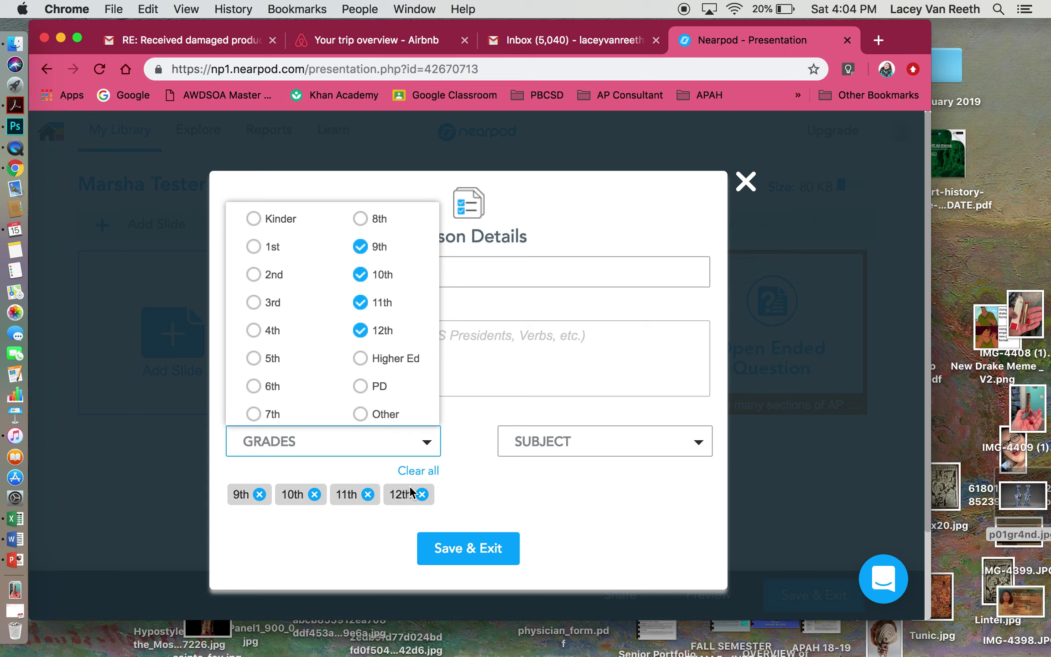
{"action": "left_click", "coordinate": [364, 386]}
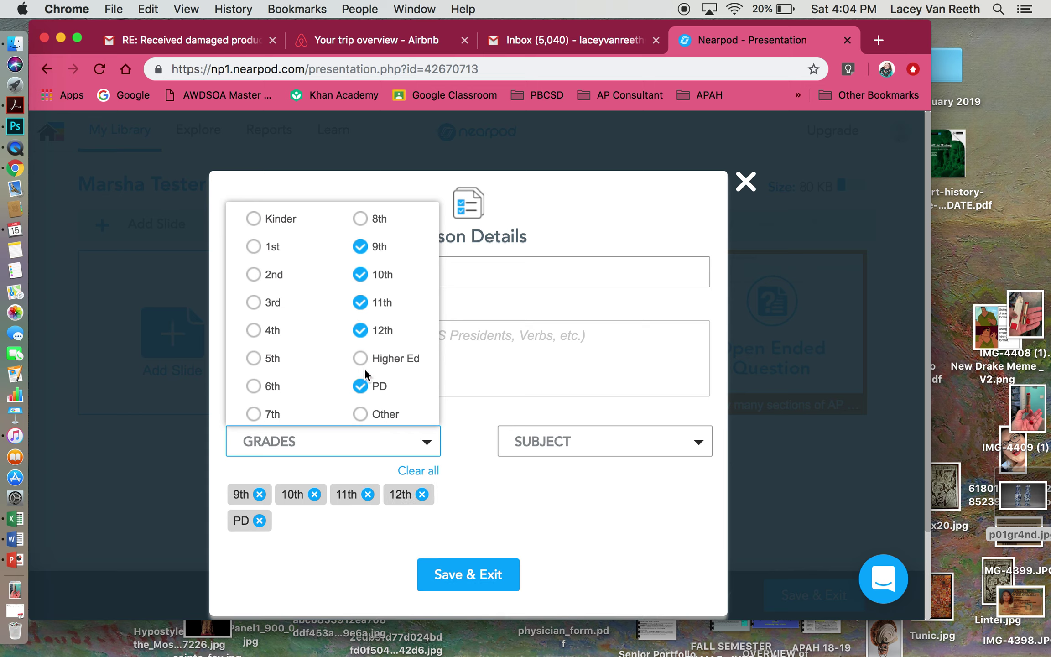
{"action": "left_click", "coordinate": [360, 331]}
{"action": "left_click", "coordinate": [360, 302]}
{"action": "left_click", "coordinate": [359, 274]}
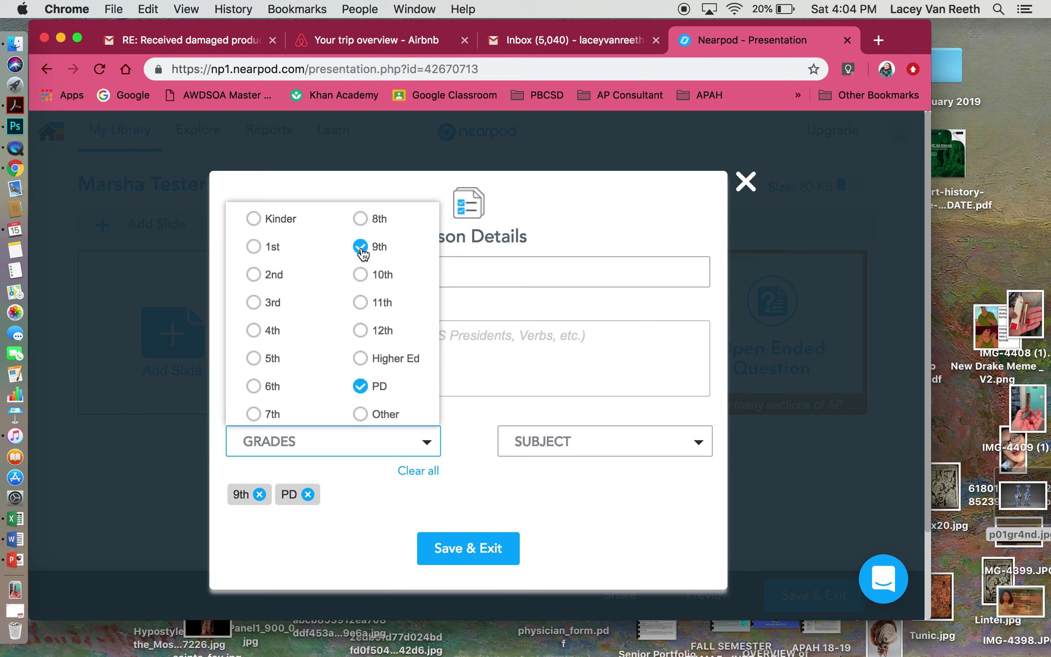
{"action": "left_click", "coordinate": [360, 250]}
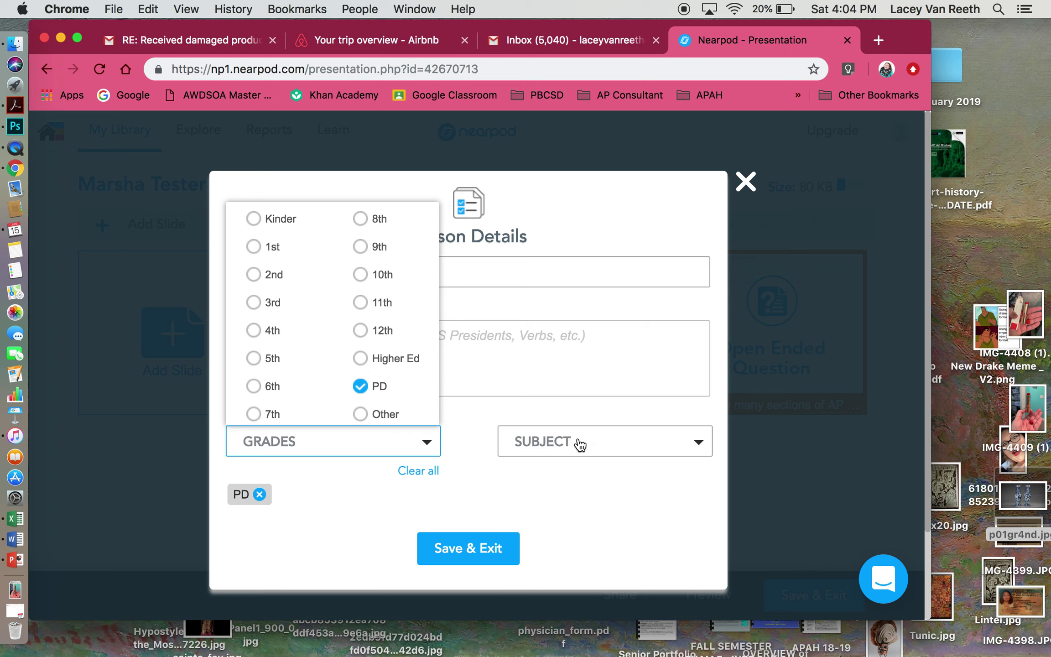
- Set the lesson subject to Social Studies and save the lesson details
{"action": "left_click", "coordinate": [576, 442]}
{"action": "left_click", "coordinate": [564, 412]}
{"action": "left_click", "coordinate": [475, 552]}
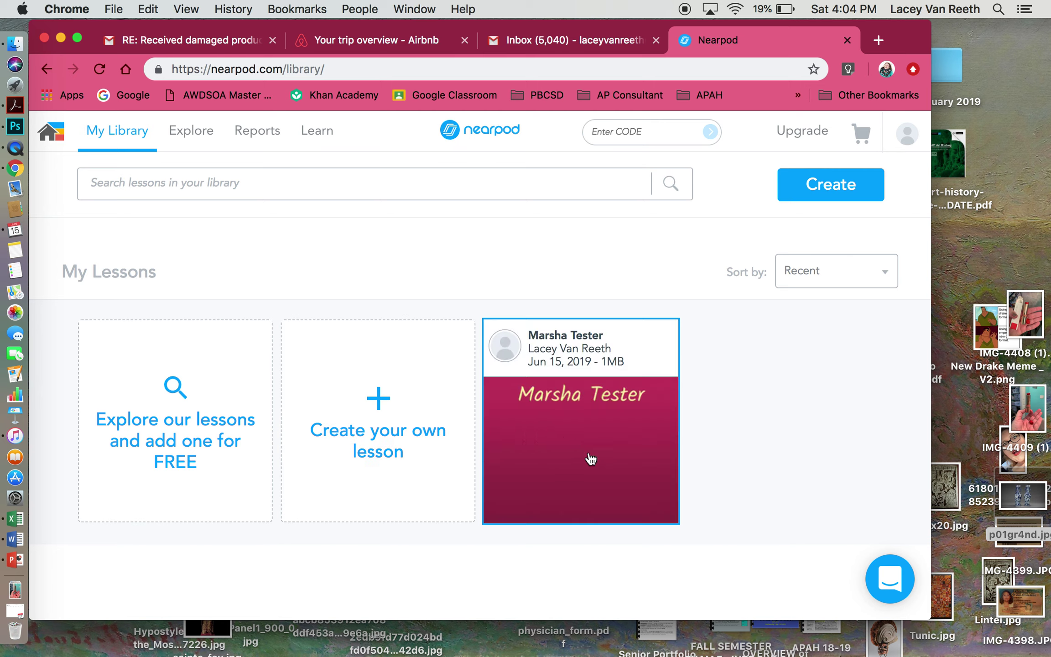
- Launch Marsha Tester as a Live Lesson, select its join code, and open a new browser tab
{"action": "mouse_move", "coordinate": [639, 481]}
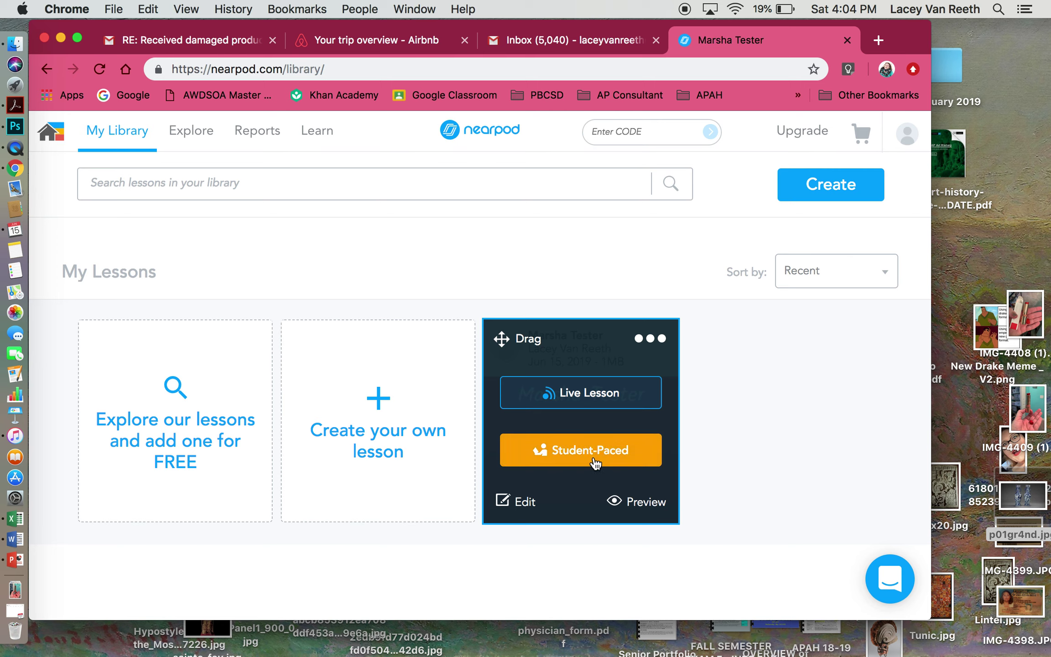
{"action": "left_click", "coordinate": [591, 398]}
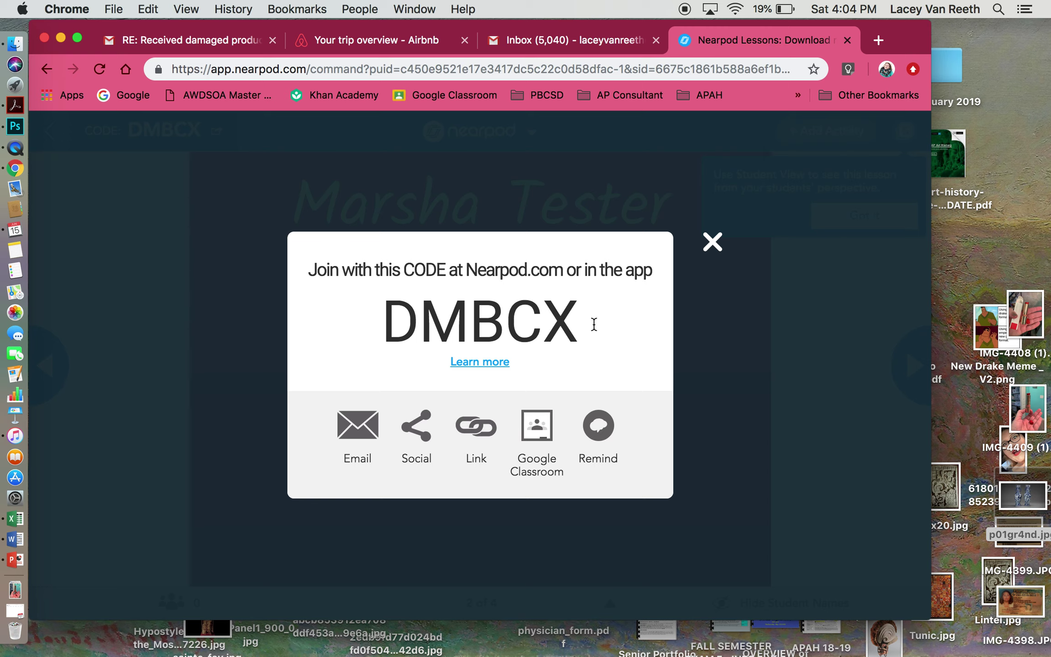
{"action": "double_click", "coordinate": [581, 320]}
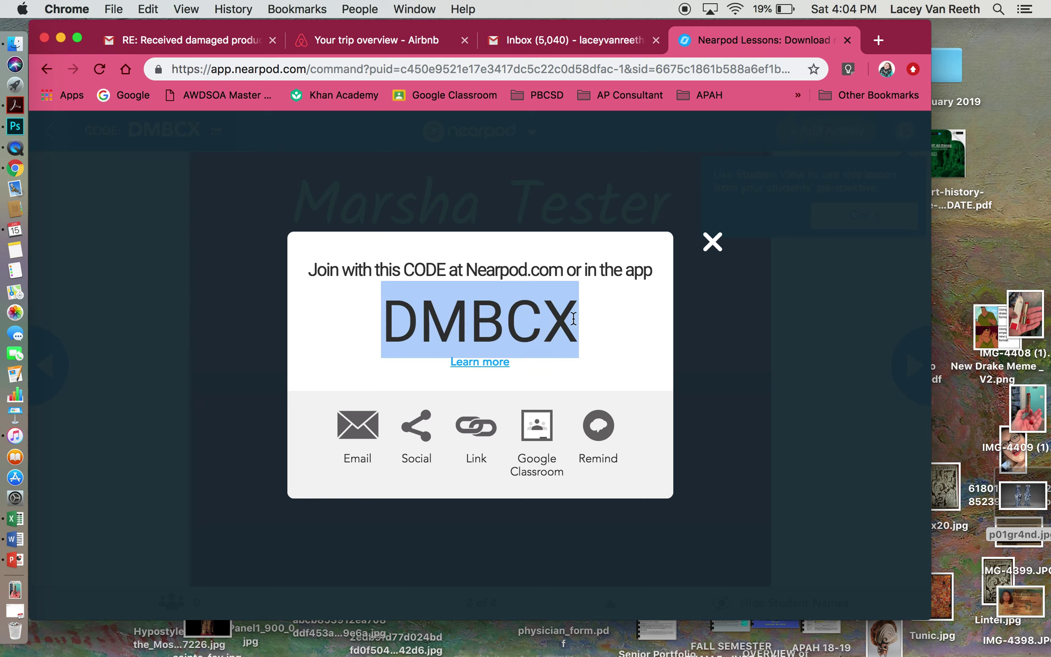
{"action": "left_click", "coordinate": [878, 39]}
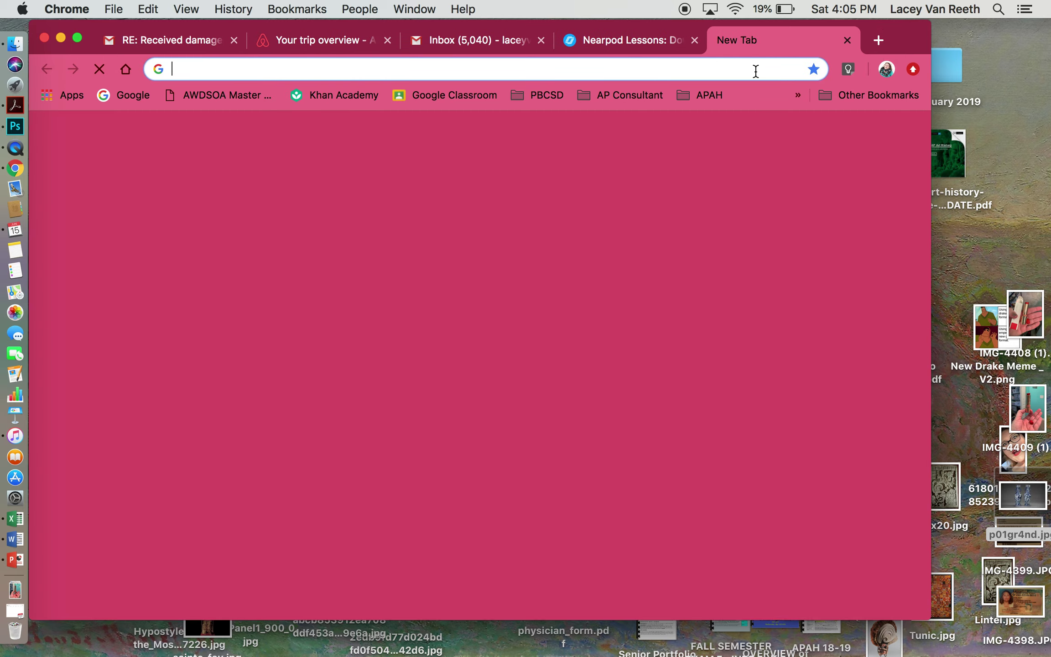
- Go to the nearpod address in the new tab
{"action": "type", "text": "naer"}
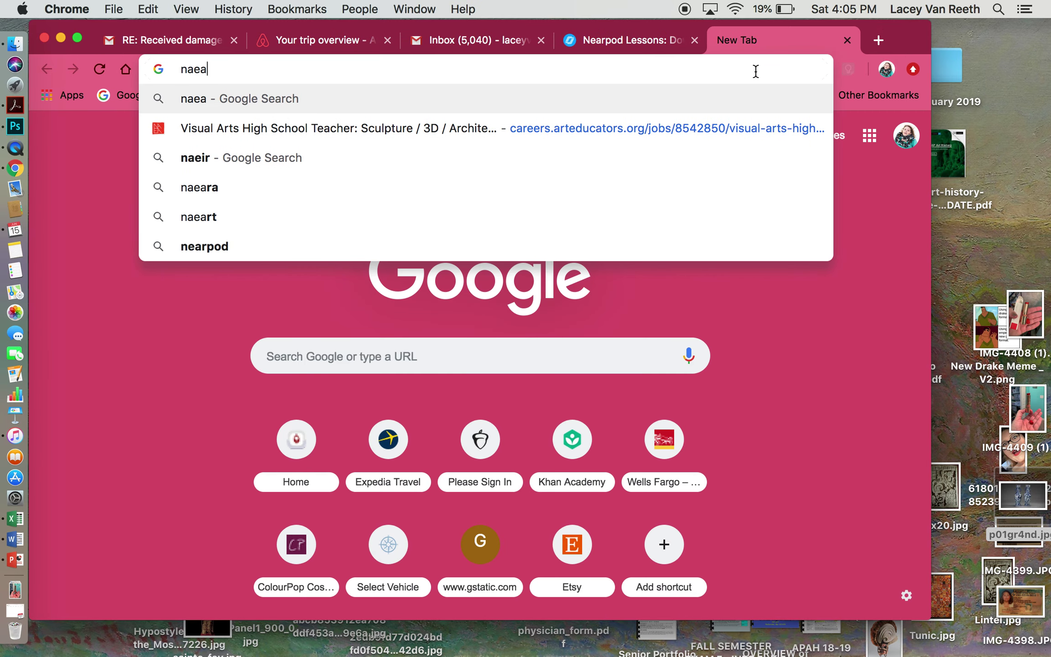
{"action": "key", "text": "BackSpace"}
{"action": "key", "text": "BackSpace"}
{"action": "key", "text": "BackSpace"}
{"action": "type", "text": "earpod"}
{"action": "key", "text": "Return"}
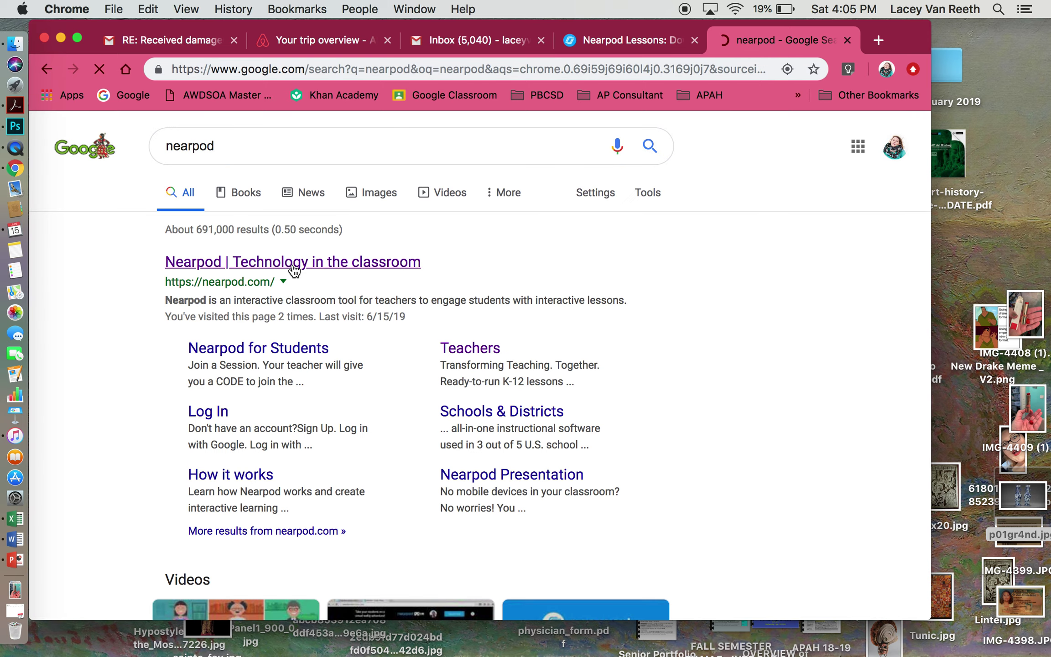
{"action": "left_click", "coordinate": [605, 38]}
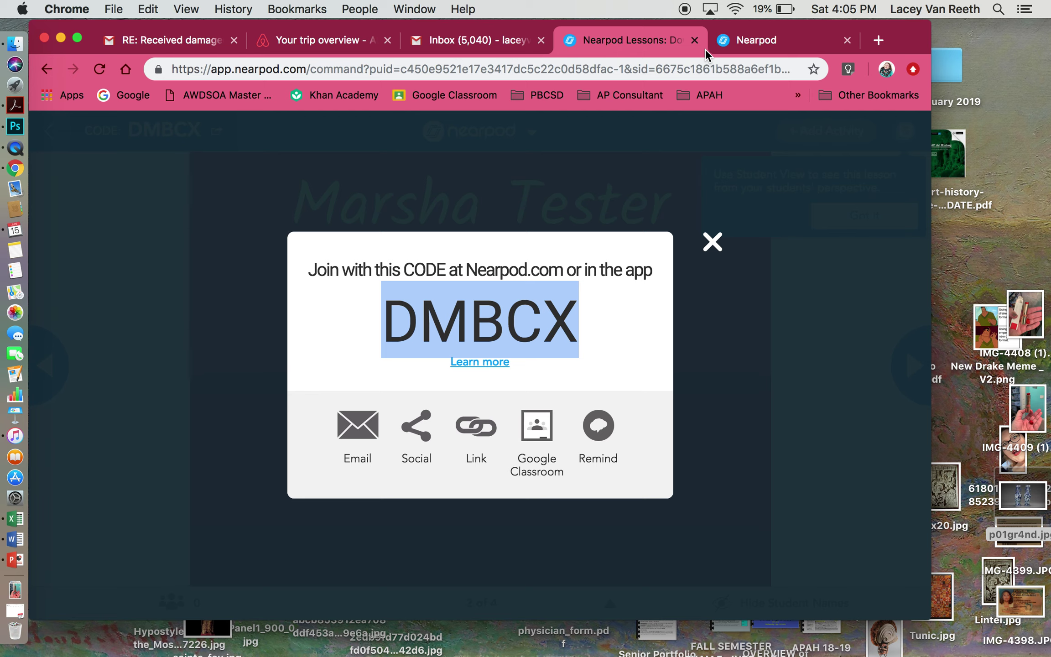
{"action": "left_click", "coordinate": [746, 43]}
{"action": "left_click", "coordinate": [626, 129]}
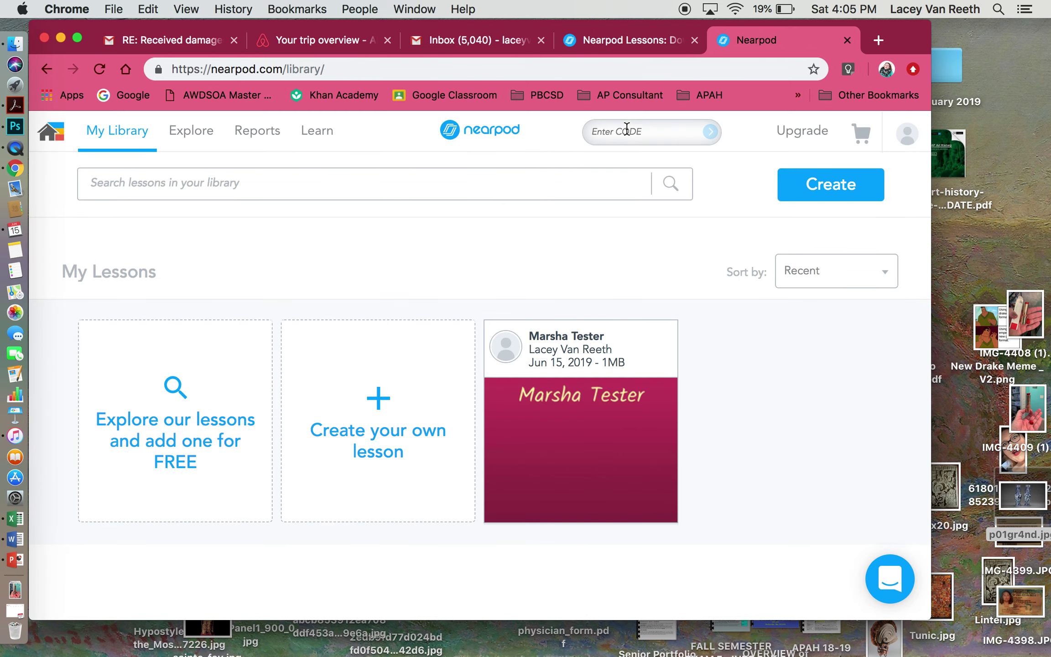
{"action": "type", "text": "DMBCX"}
{"action": "left_click", "coordinate": [714, 136]}
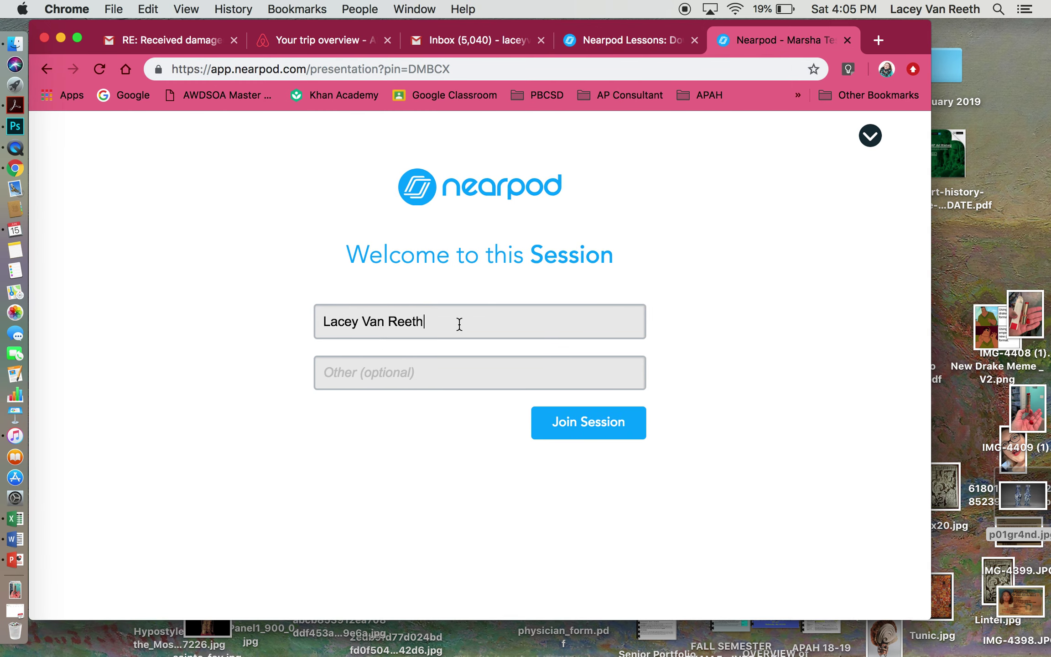
- Join the session as the student, then dismiss the join-code popup and Student View tip in the teacher tab
{"action": "left_click", "coordinate": [566, 430]}
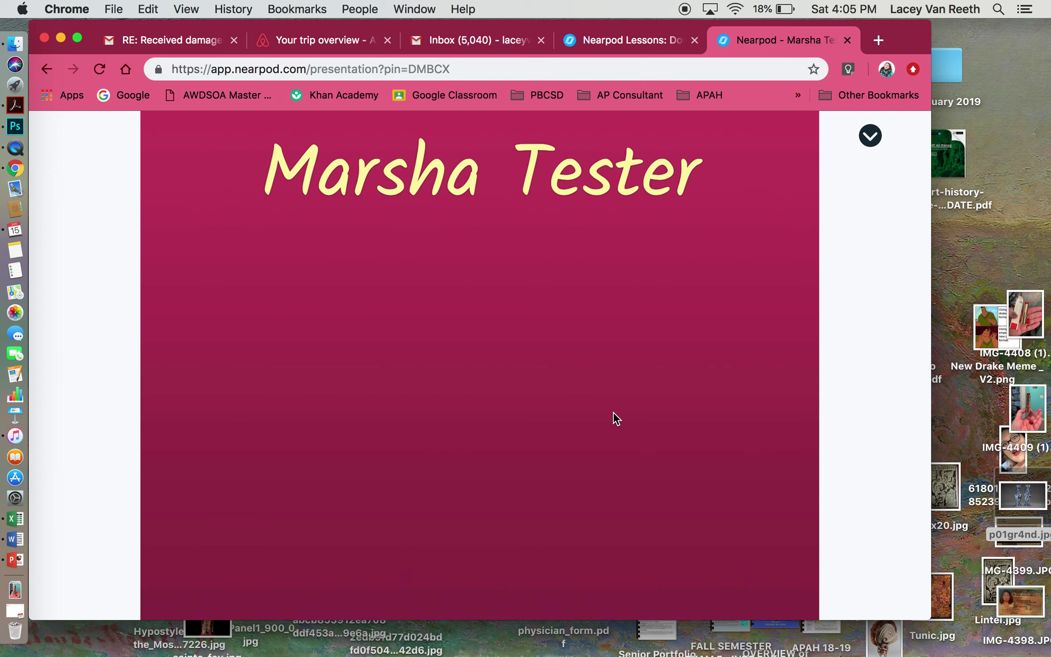
{"action": "left_click", "coordinate": [626, 44]}
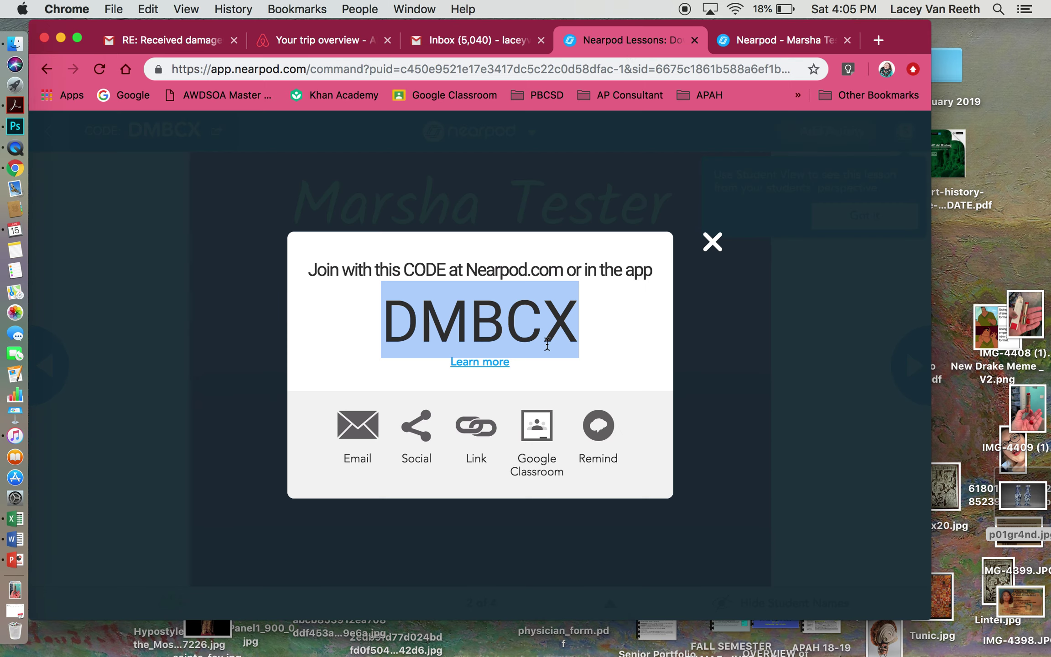
{"action": "left_click", "coordinate": [698, 250]}
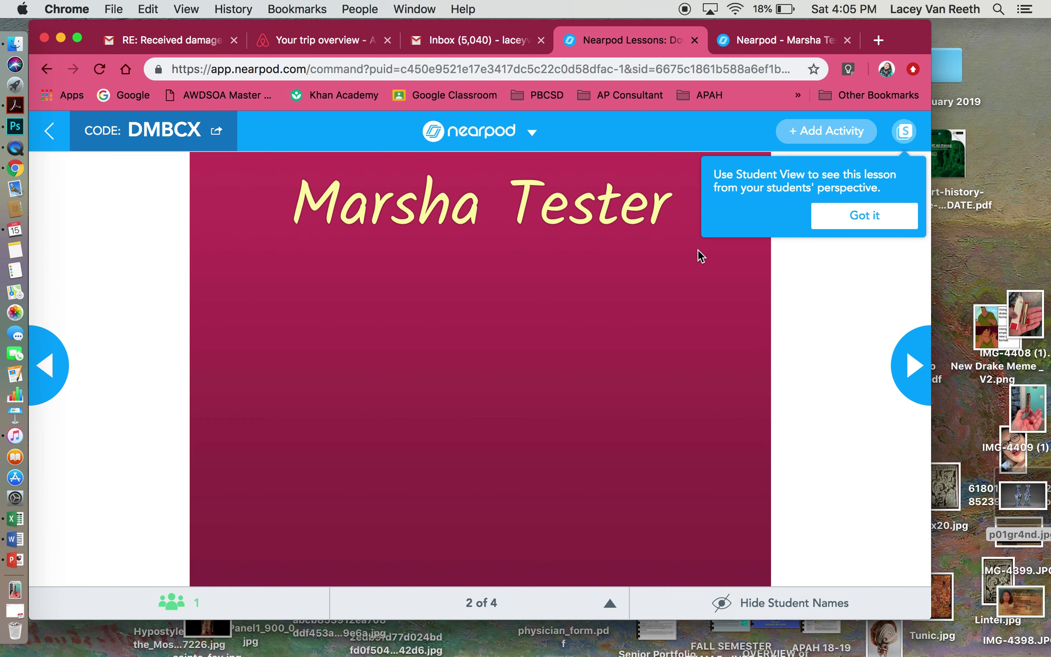
{"action": "left_click", "coordinate": [820, 224]}
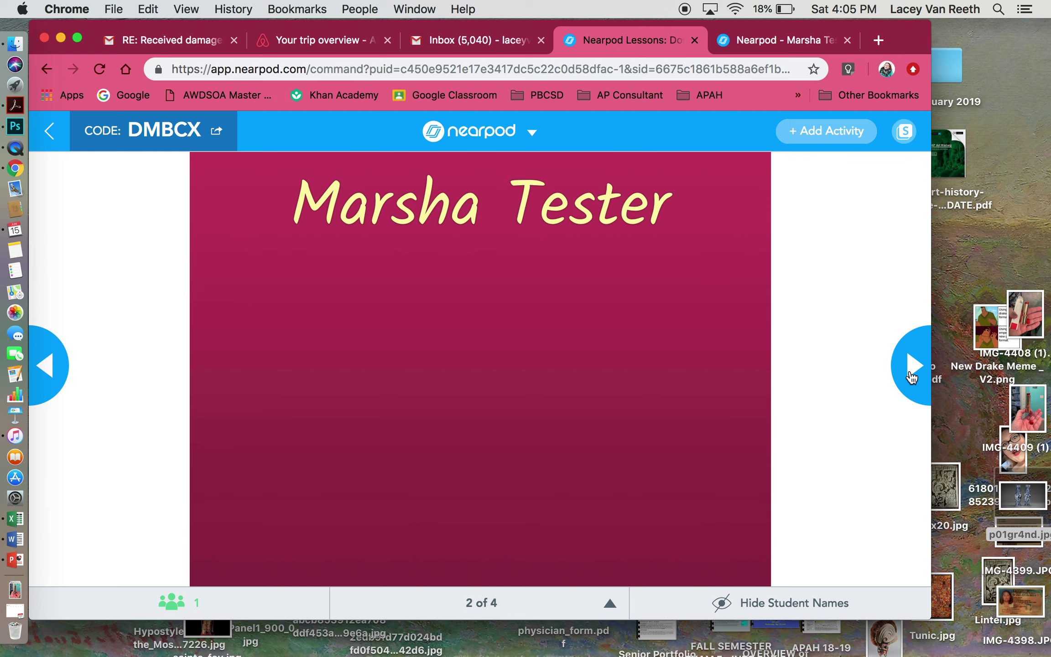
- Advance to slide 3, start the timed question, and enlarge the artwork on the student tab
{"action": "left_click", "coordinate": [911, 376]}
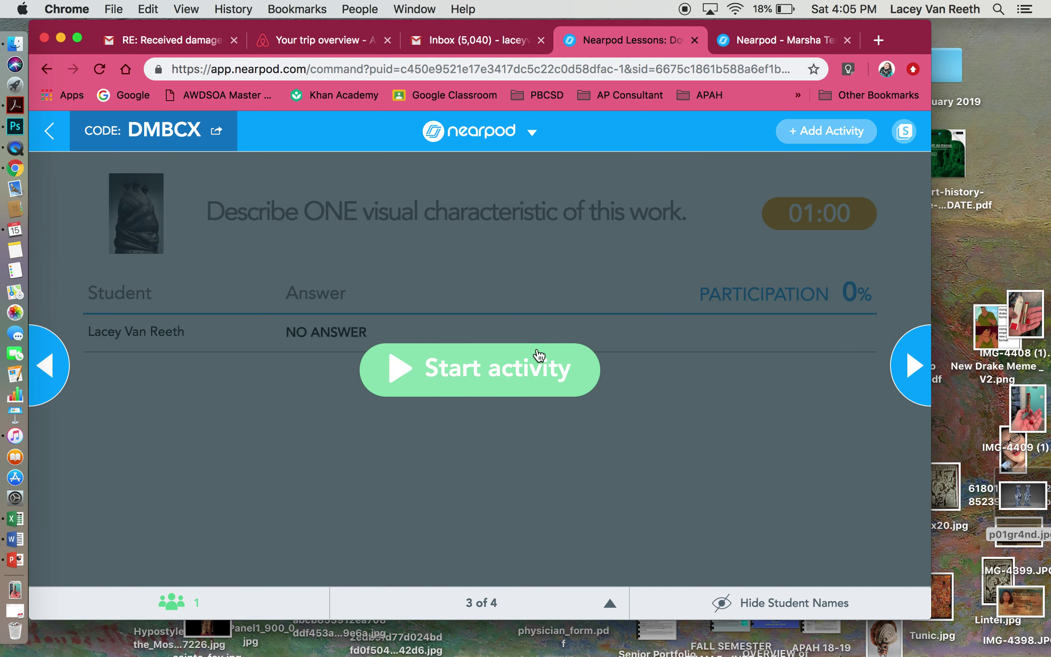
{"action": "left_click", "coordinate": [501, 369]}
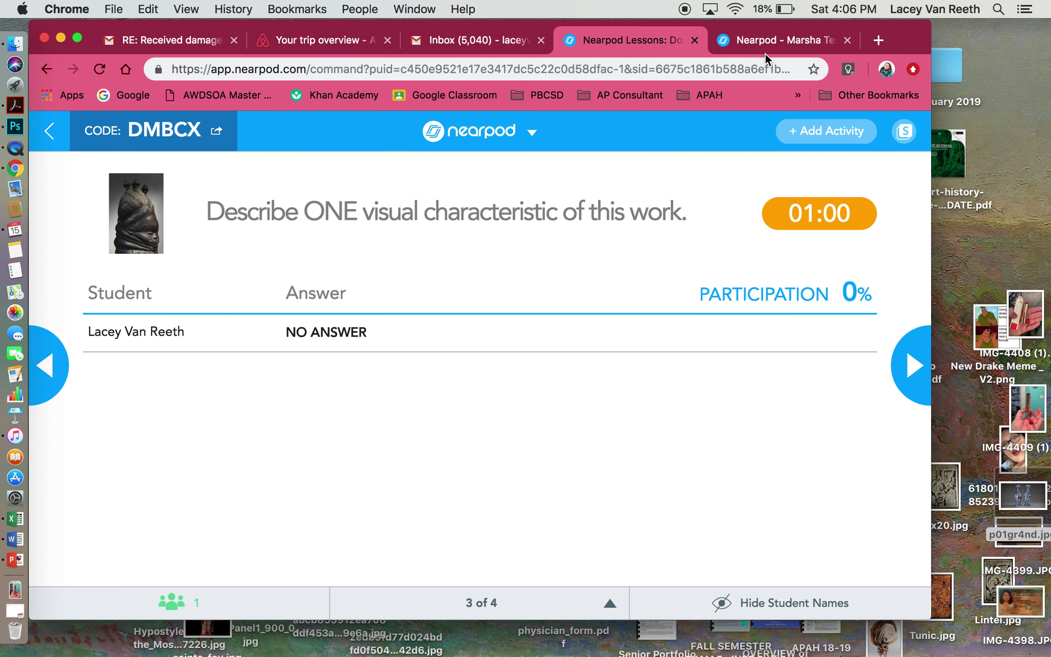
{"action": "left_click", "coordinate": [765, 51]}
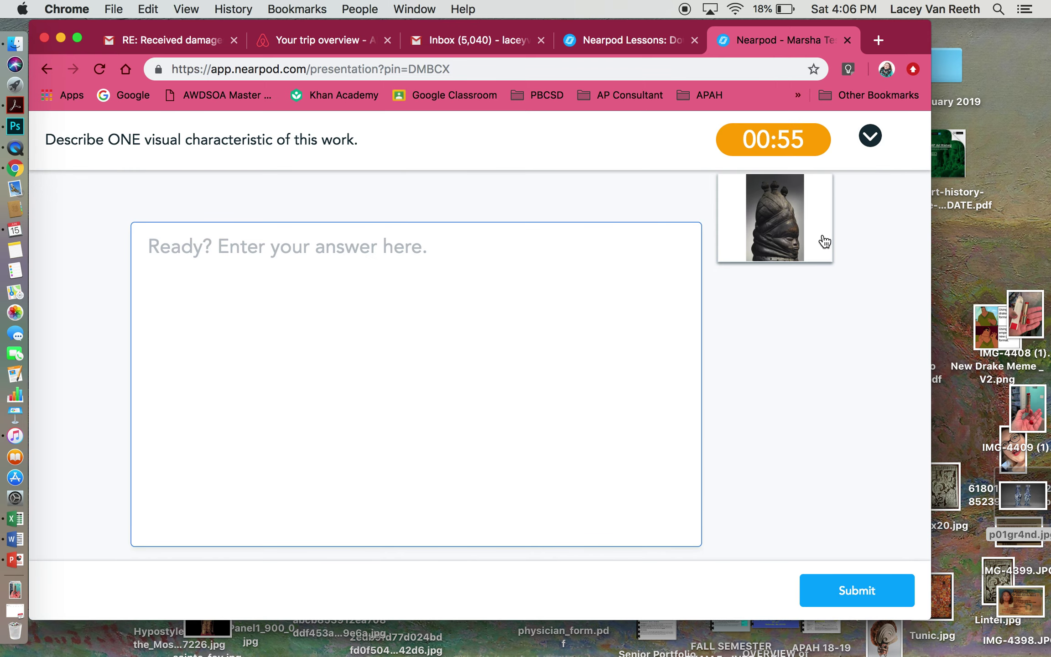
{"action": "left_click", "coordinate": [782, 222]}
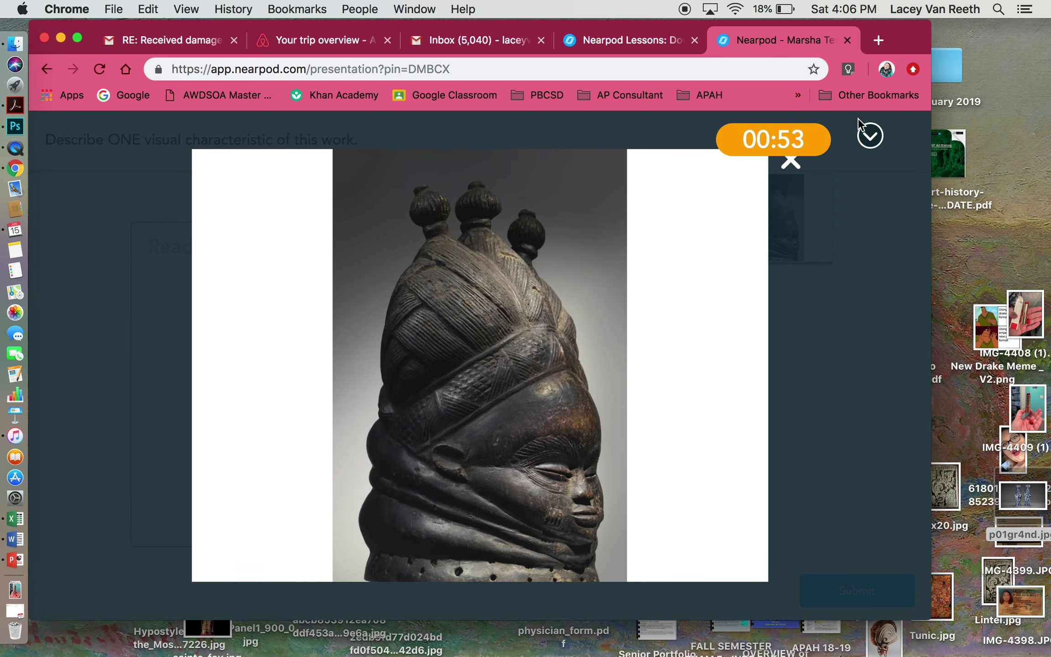
- Close the enlarged artwork and type 'This object has a semi-shiny black' as the answer
{"action": "left_click", "coordinate": [791, 165]}
{"action": "left_click", "coordinate": [530, 308]}
{"action": "type", "text": "This w"}
{"action": "key", "text": "BackSpace"}
{"action": "type", "text": "object is"}
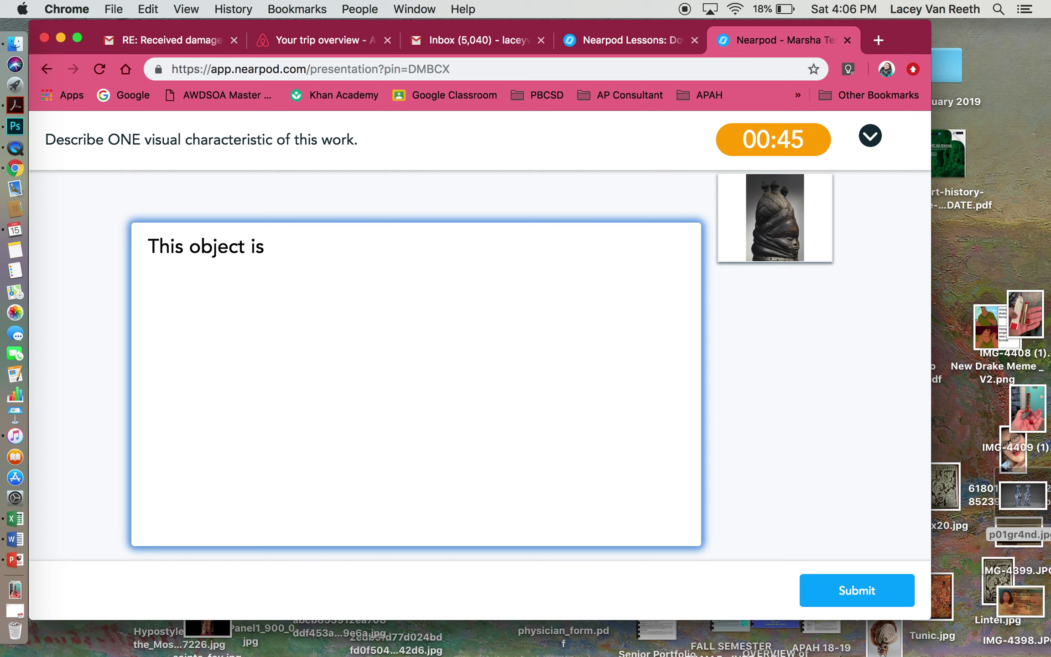
{"action": "type", "text": " a semi-shiny"}
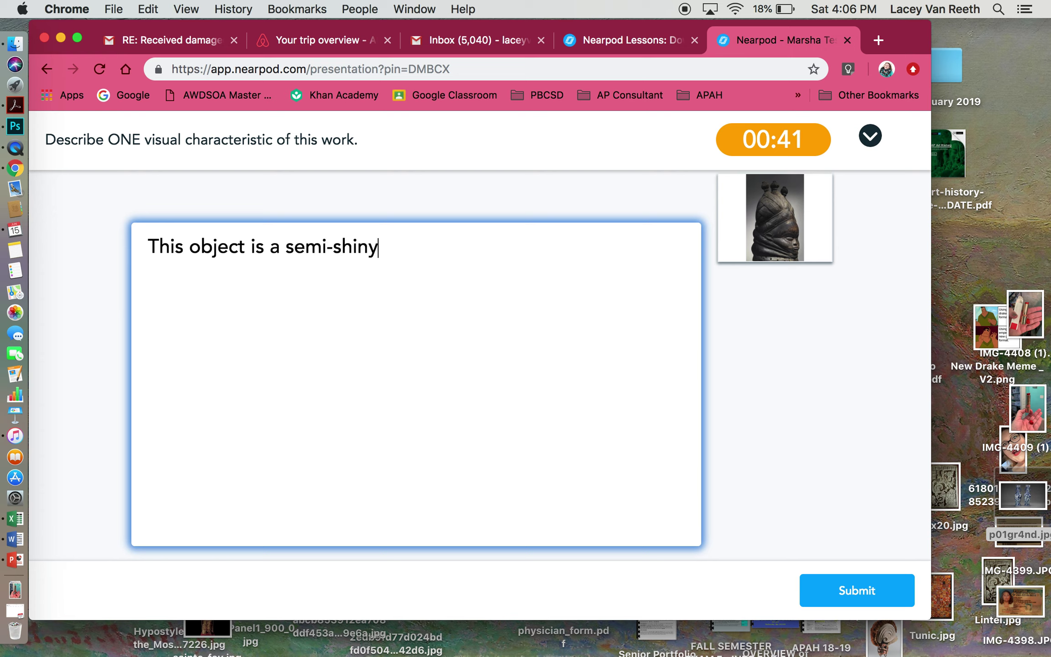
{"action": "type", "text": " black"}
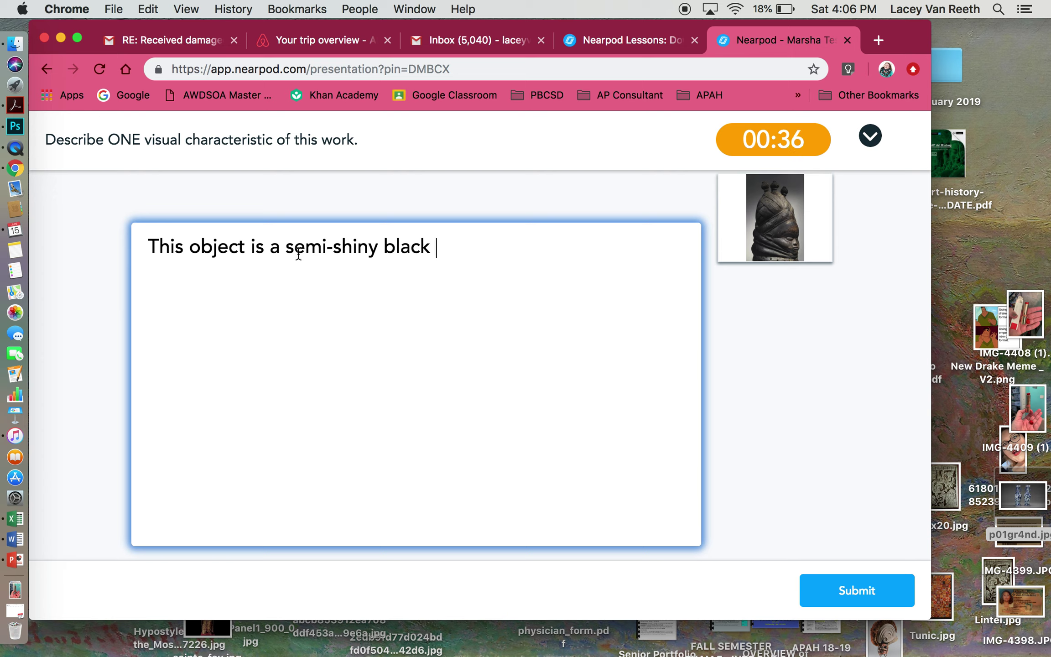
{"action": "left_click", "coordinate": [253, 248]}
{"action": "double_click", "coordinate": [262, 246]}
{"action": "key", "text": "BackSpace"}
{"action": "type", "text": "has"}
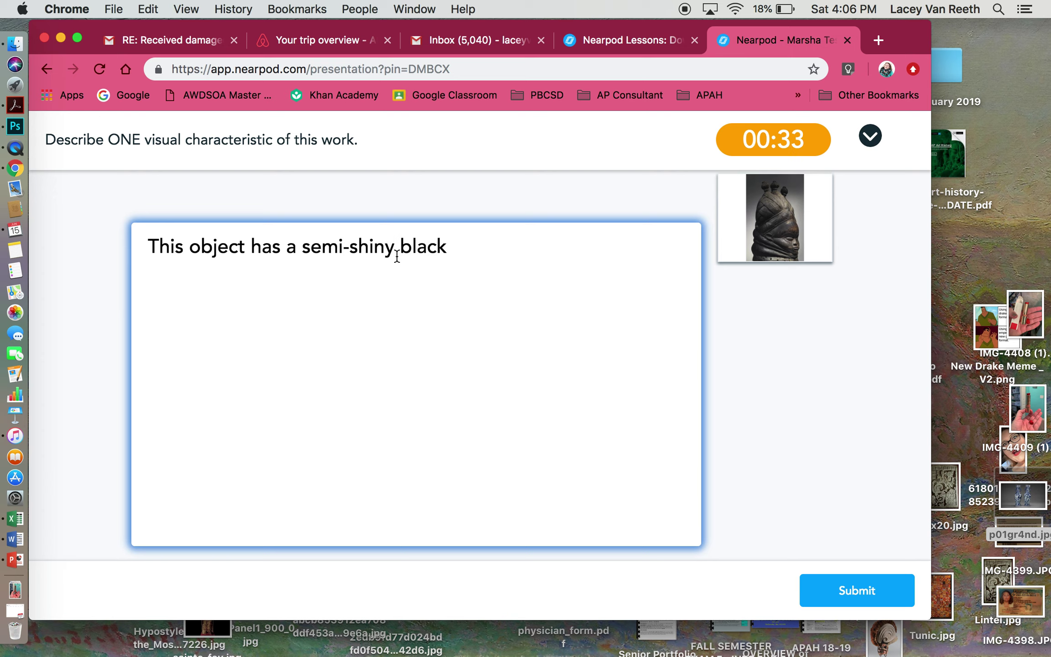
- Finish the answer with 'surface that is smooth.' and submit it
{"action": "left_click", "coordinate": [474, 253]}
{"action": "type", "text": "surface that is smii"}
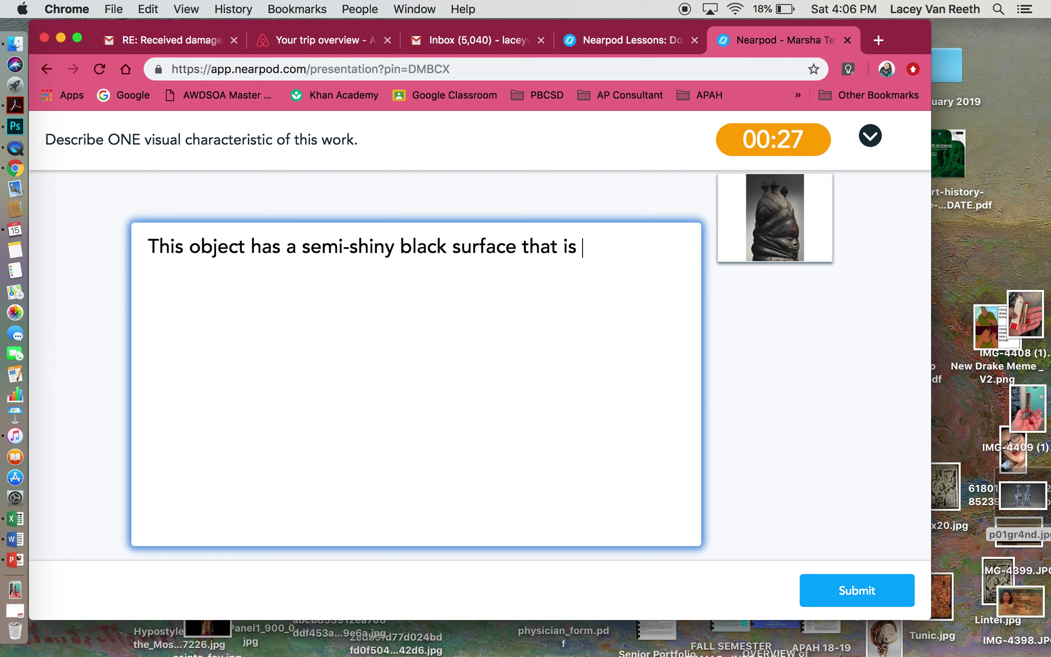
{"action": "key", "text": "BackSpace"}
{"action": "key", "text": "BackSpace"}
{"action": "type", "text": "ooth."}
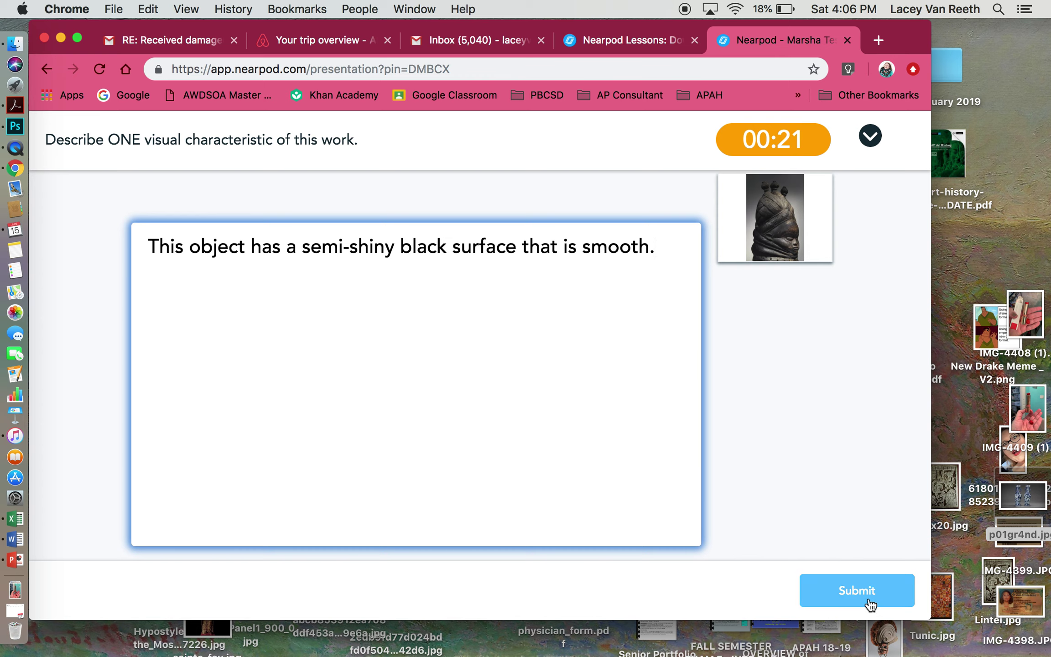
{"action": "left_click", "coordinate": [868, 600]}
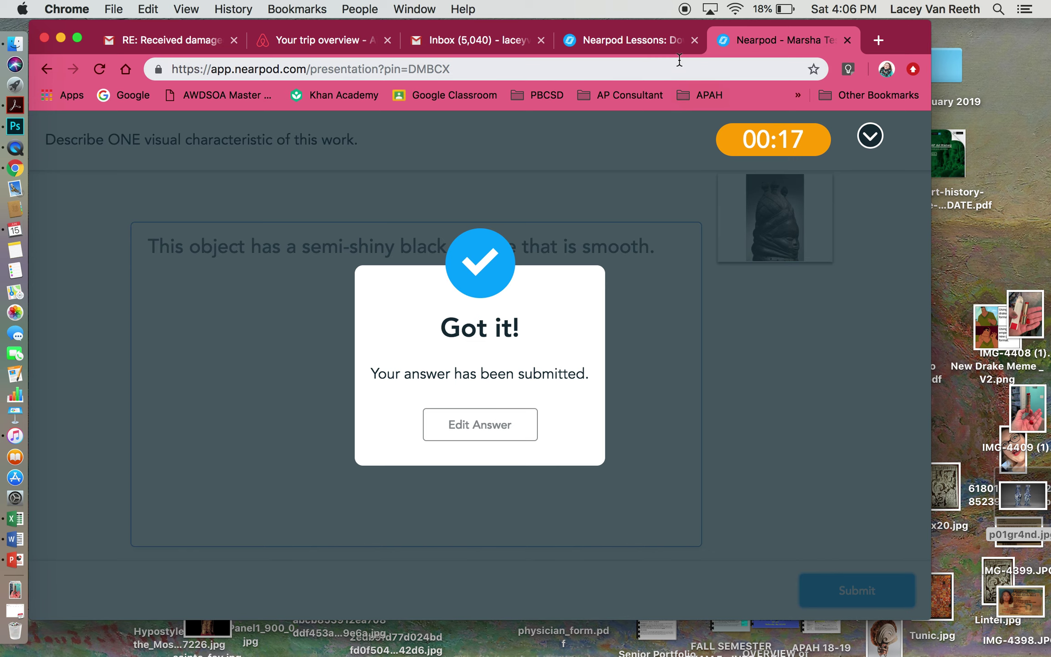
- Hide student names in the teacher's responses view and check the student screen
{"action": "left_click", "coordinate": [647, 39]}
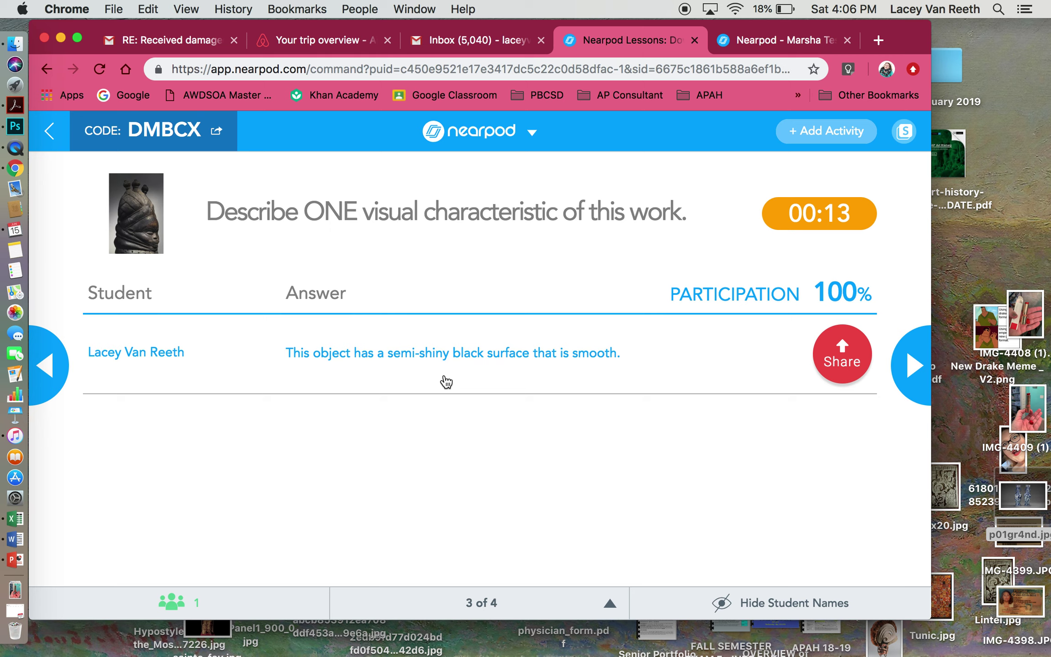
{"action": "left_click", "coordinate": [819, 615]}
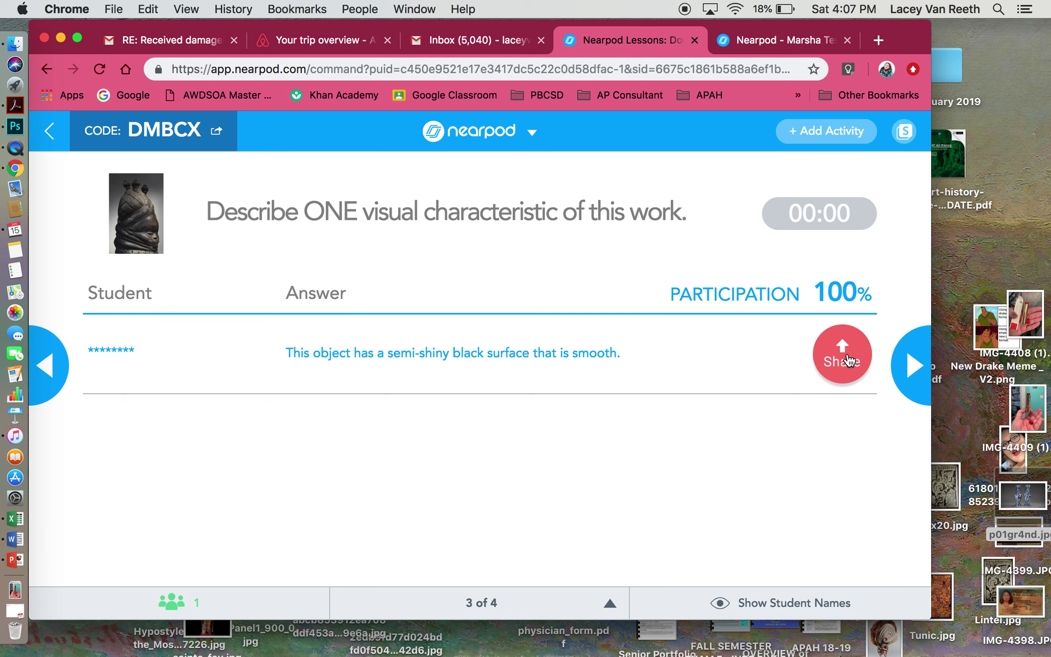
{"action": "left_click", "coordinate": [766, 41]}
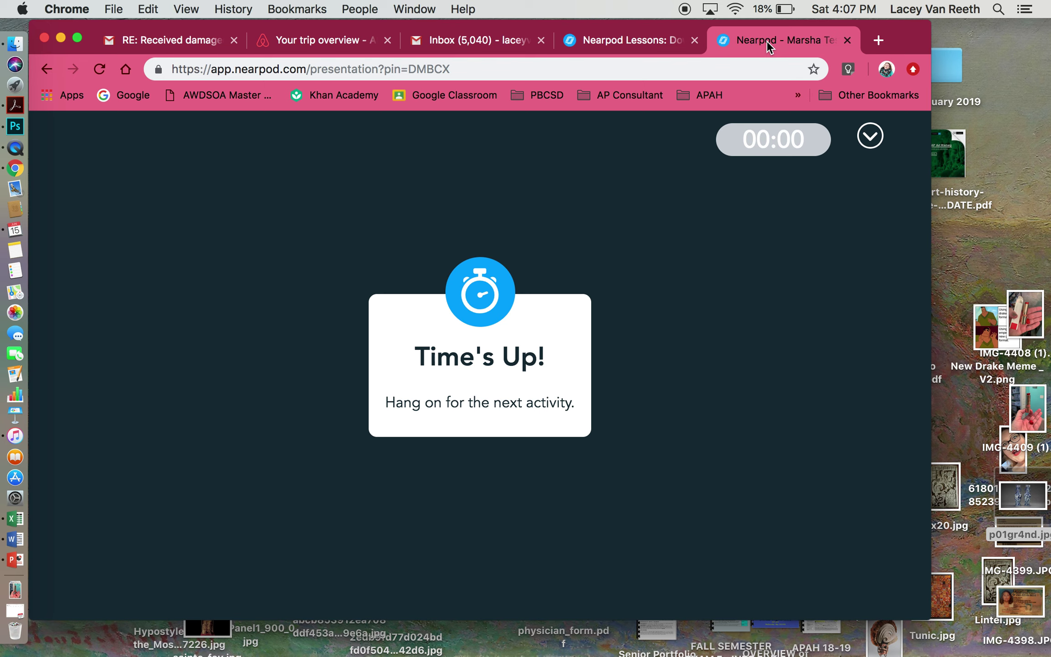
{"action": "left_click", "coordinate": [614, 41]}
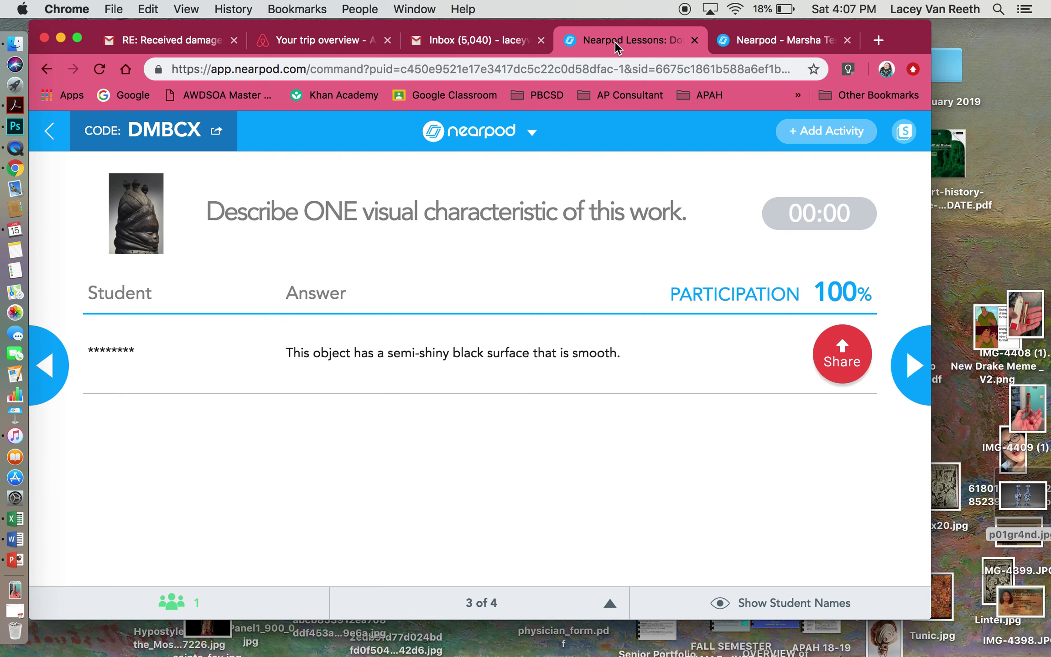
- Share the student's answer with the class, view it on the student screen, then unshare it
{"action": "left_click", "coordinate": [852, 363]}
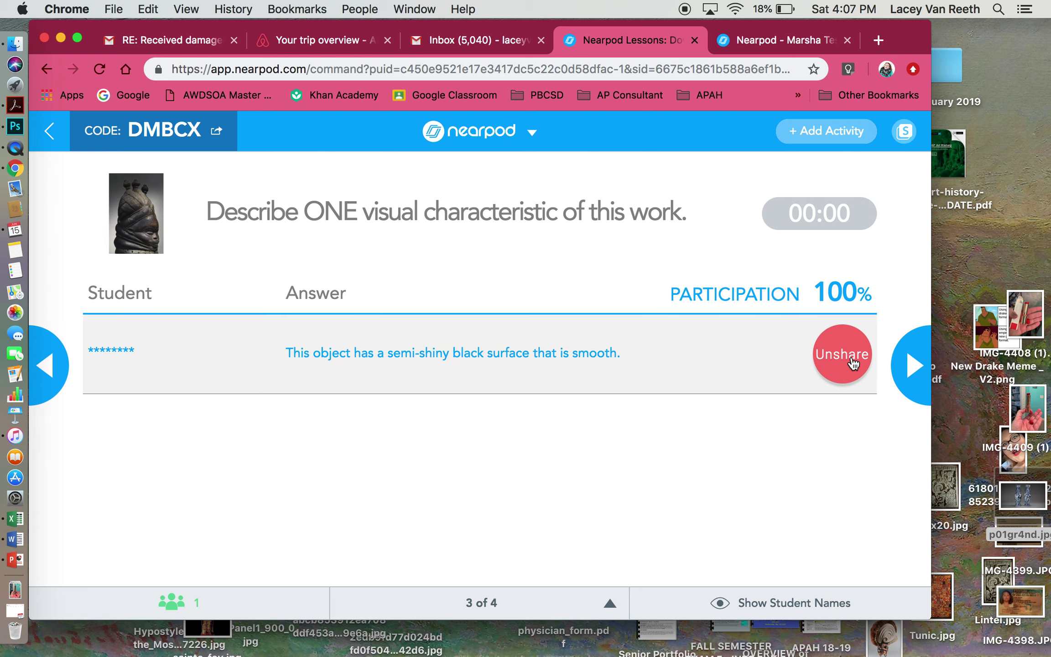
{"action": "left_click", "coordinate": [761, 37]}
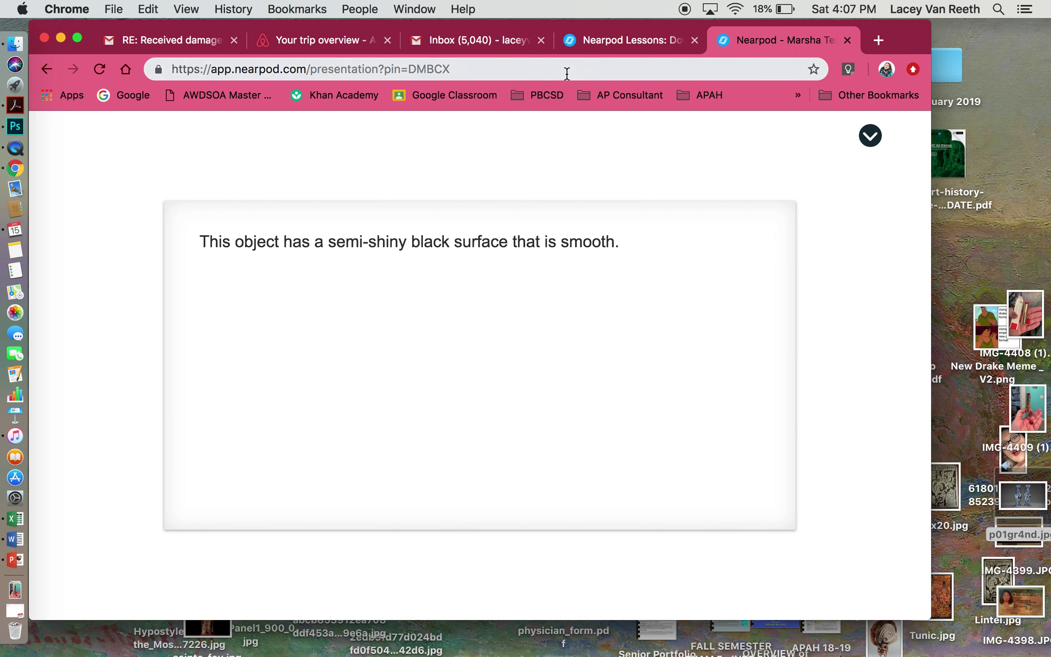
{"action": "left_click", "coordinate": [603, 40]}
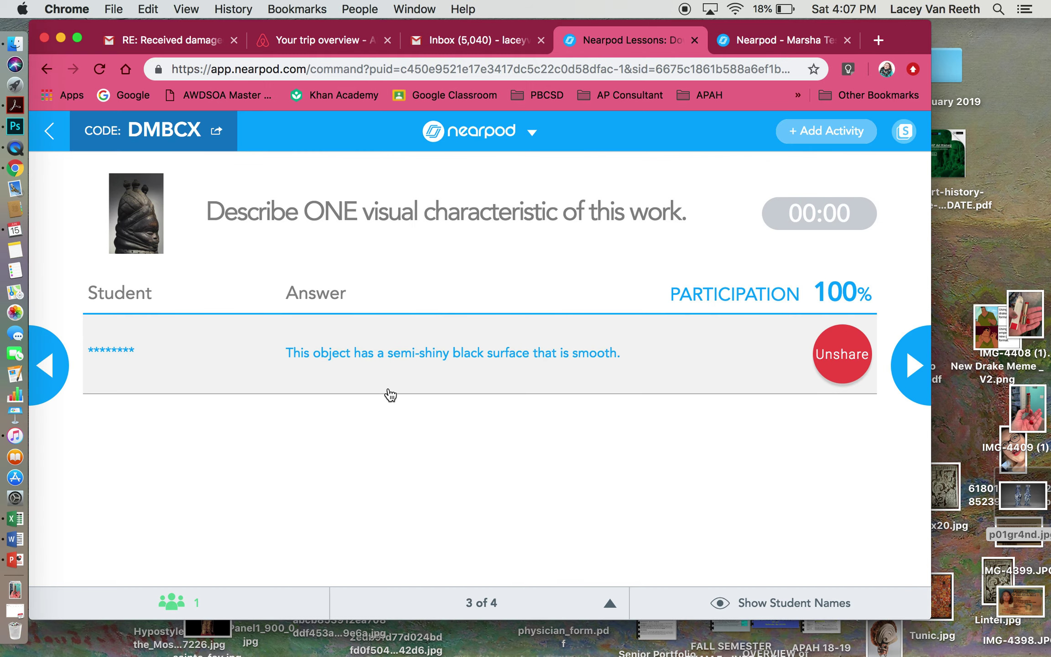
{"action": "left_click", "coordinate": [845, 365]}
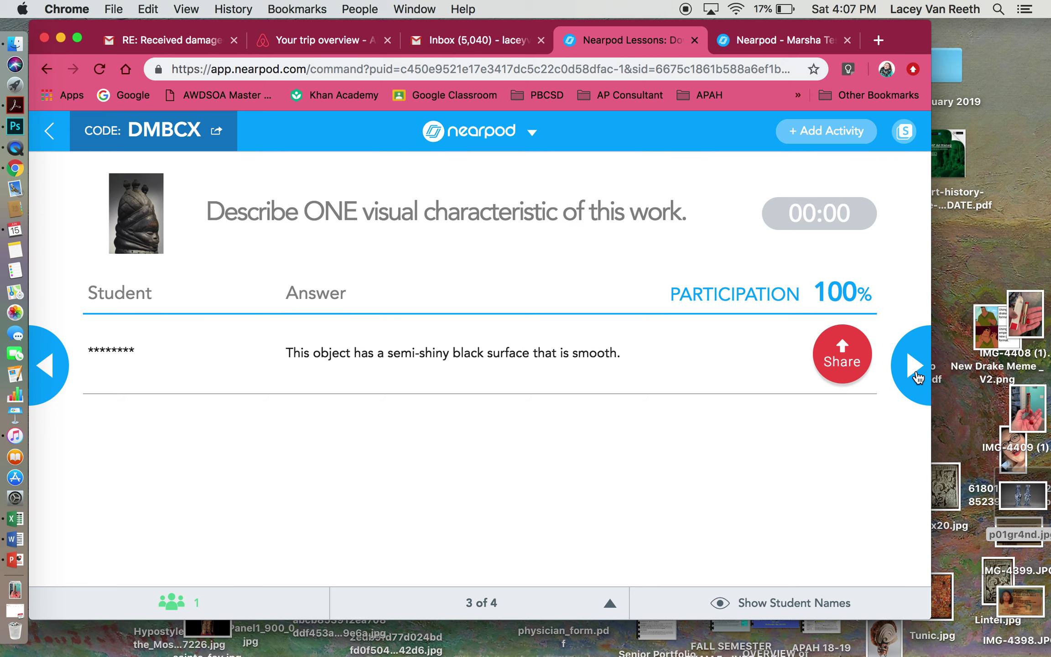
- Advance to slide 4 of 4 and start the AP Art History sections question
{"action": "left_click", "coordinate": [812, 43]}
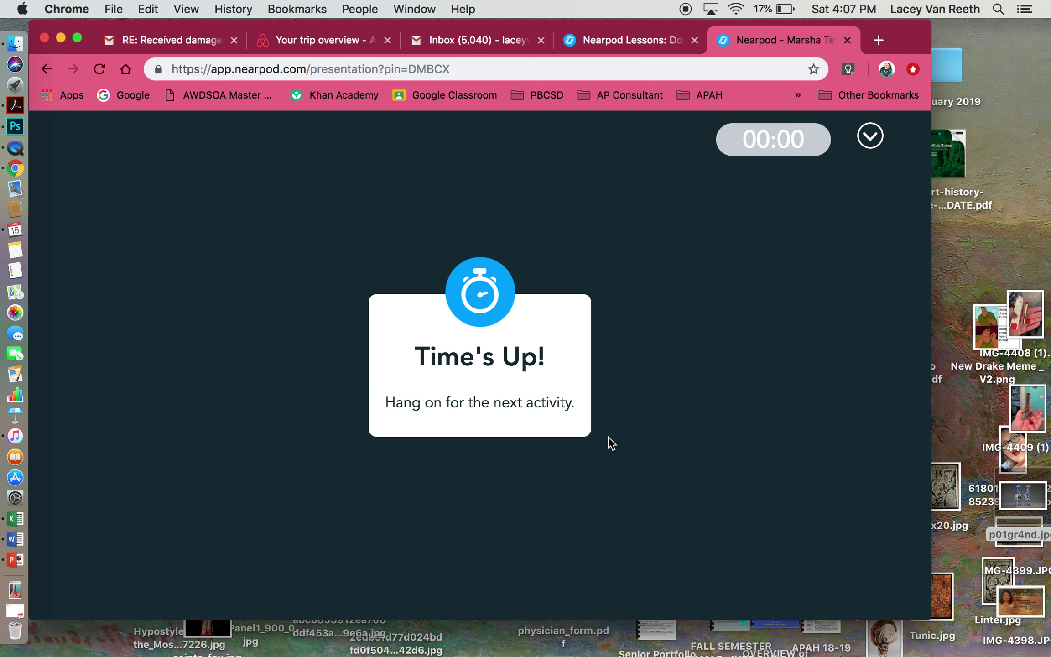
{"action": "left_click", "coordinate": [629, 47]}
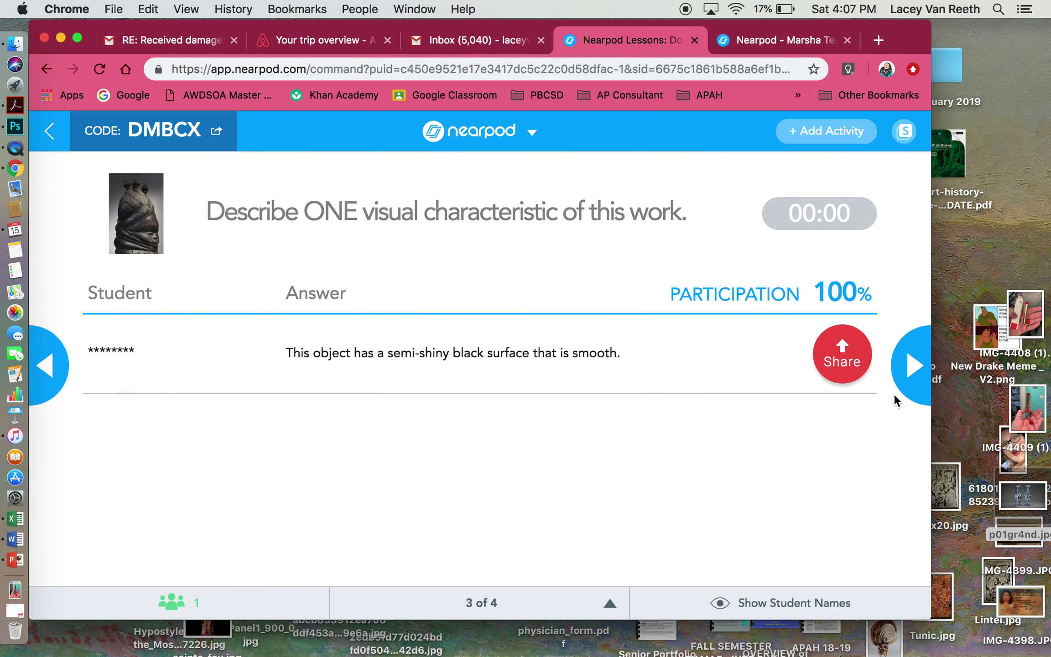
{"action": "left_click", "coordinate": [910, 369]}
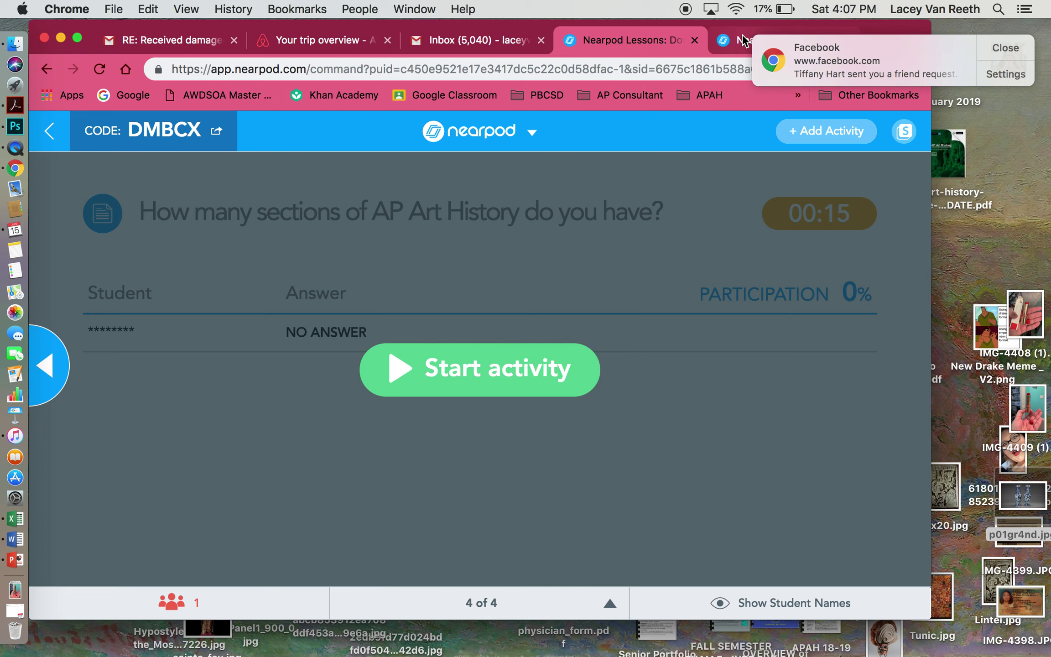
{"action": "left_click", "coordinate": [498, 369]}
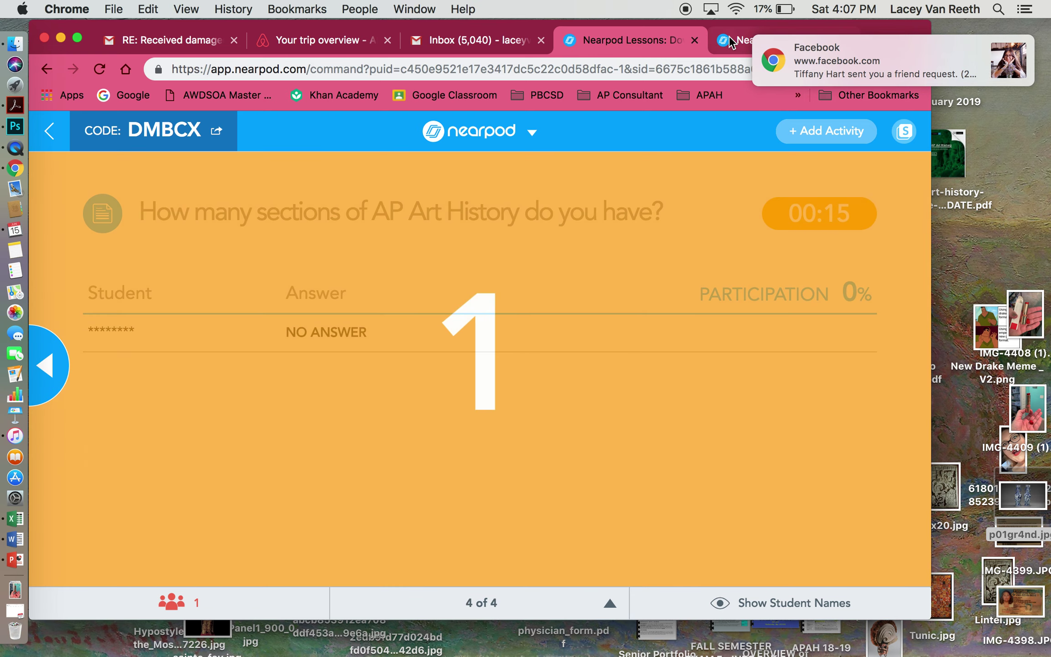
- Submit '4 sections.' as the student answer, then return to the teacher's results
{"action": "left_click", "coordinate": [731, 42]}
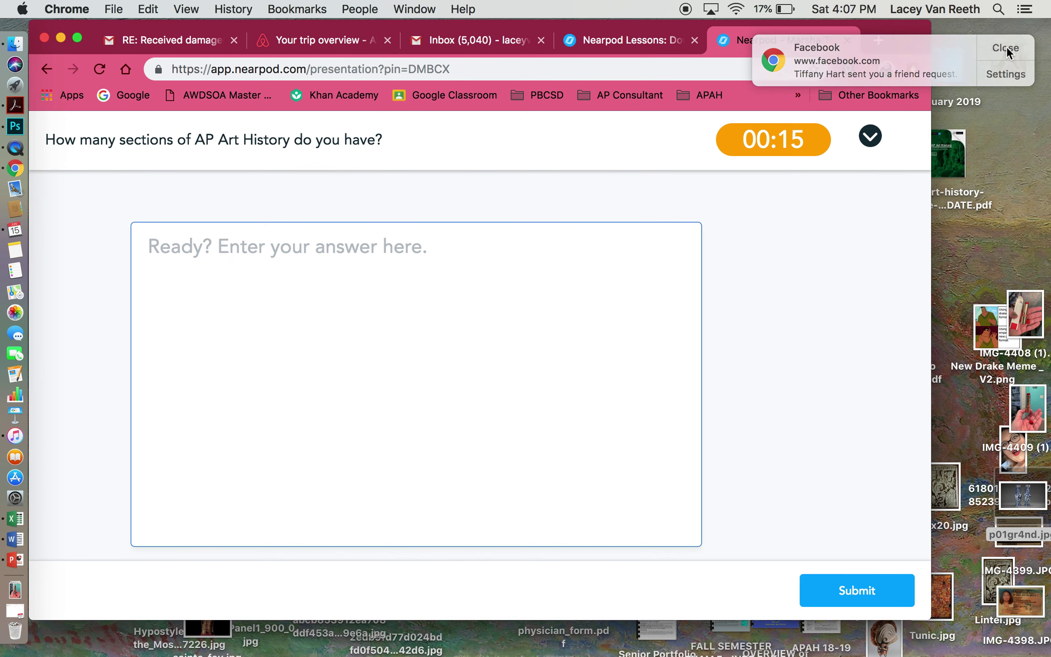
{"action": "left_click", "coordinate": [1007, 46]}
{"action": "left_click", "coordinate": [395, 330]}
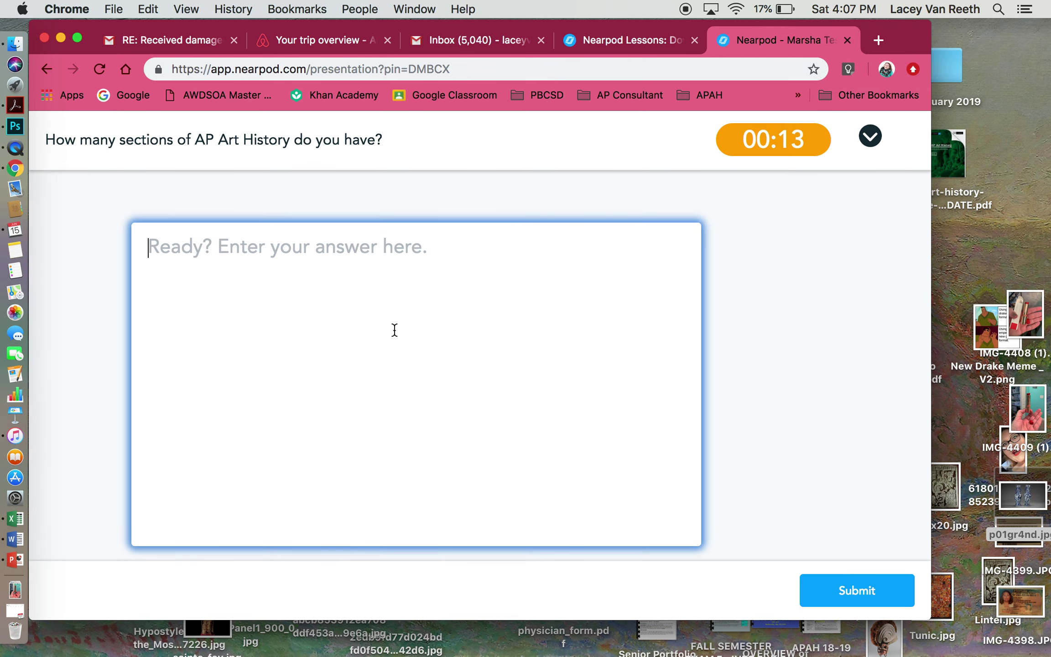
{"action": "type", "text": "4 sections."}
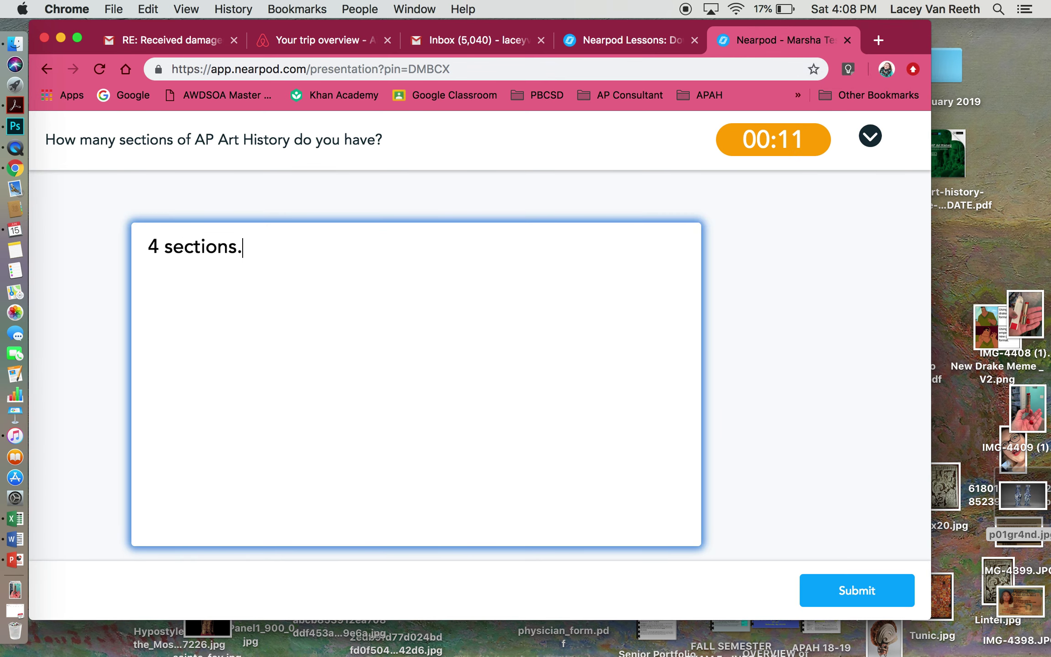
{"action": "left_click", "coordinate": [872, 597]}
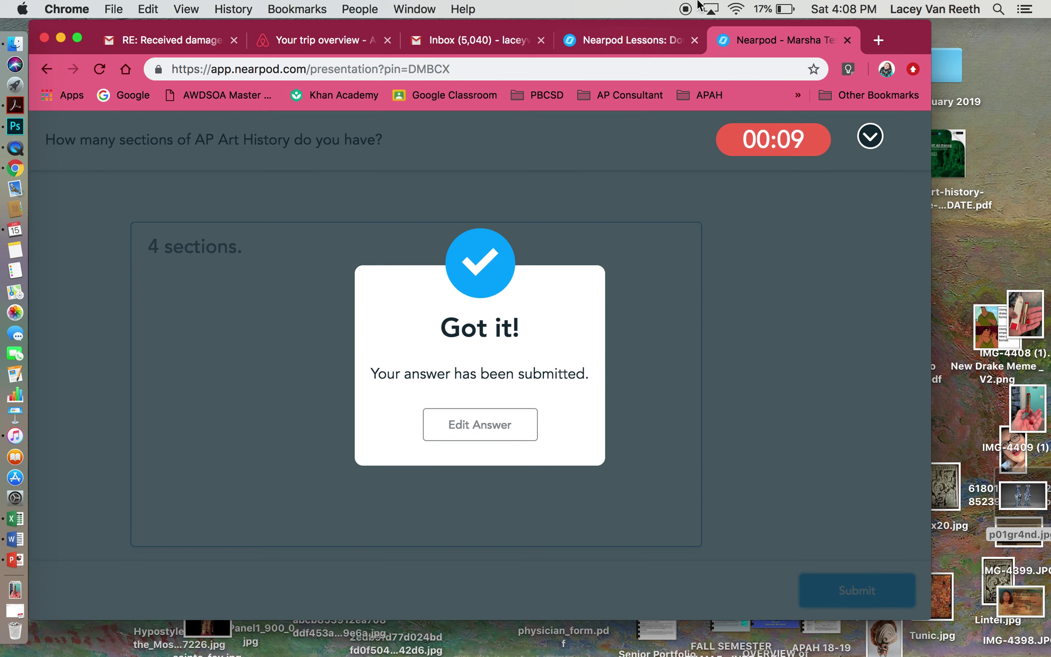
{"action": "left_click", "coordinate": [643, 46]}
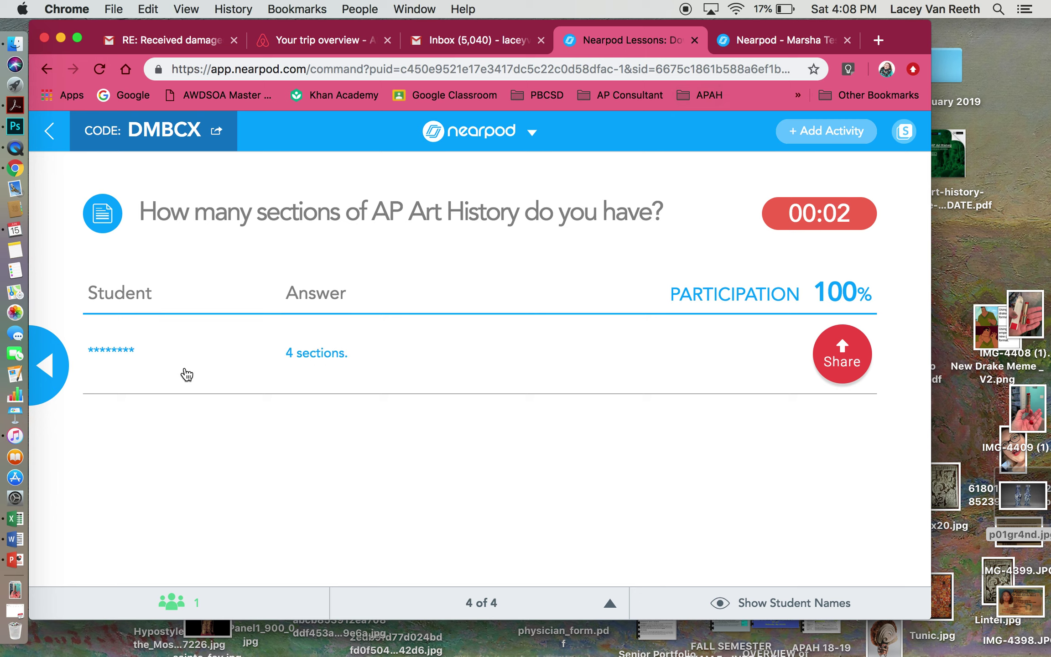
- Show then hide student names, and check the student view after time ran out
{"action": "left_click", "coordinate": [811, 607]}
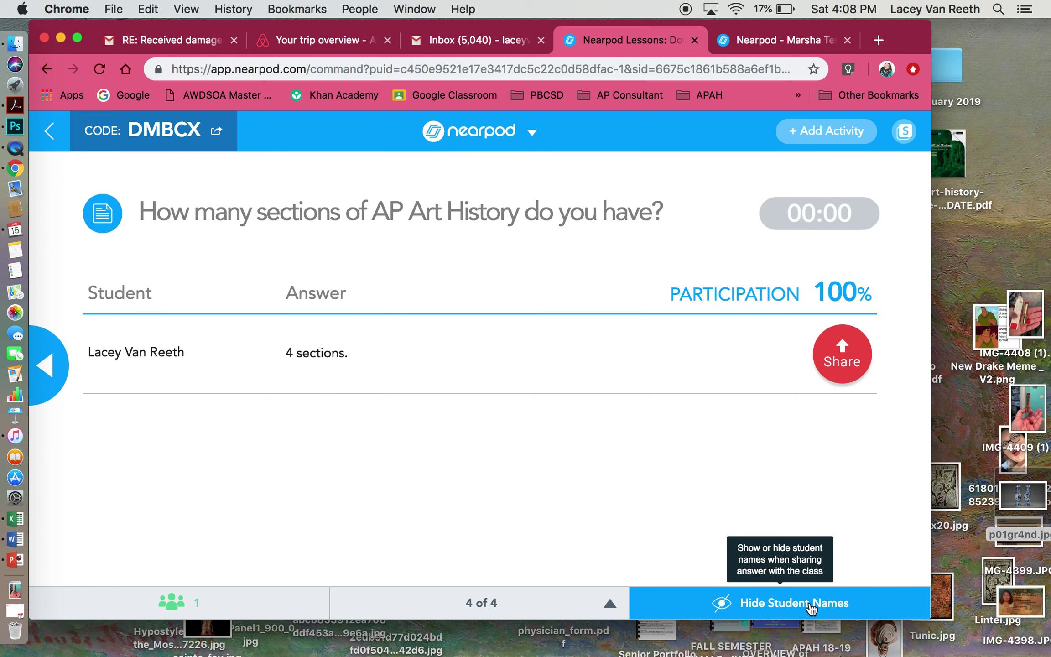
{"action": "left_click", "coordinate": [810, 607]}
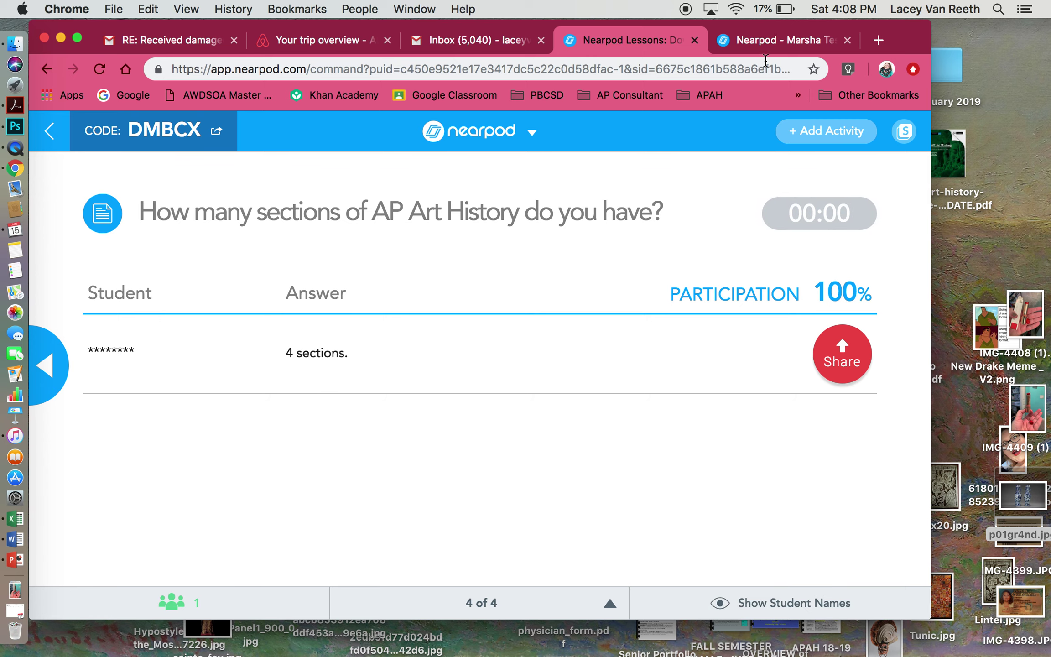
{"action": "left_click", "coordinate": [762, 44]}
{"action": "left_click", "coordinate": [584, 46]}
- Leave the live session, confirming with Yes, to return to My Lessons
{"action": "left_click", "coordinate": [51, 127]}
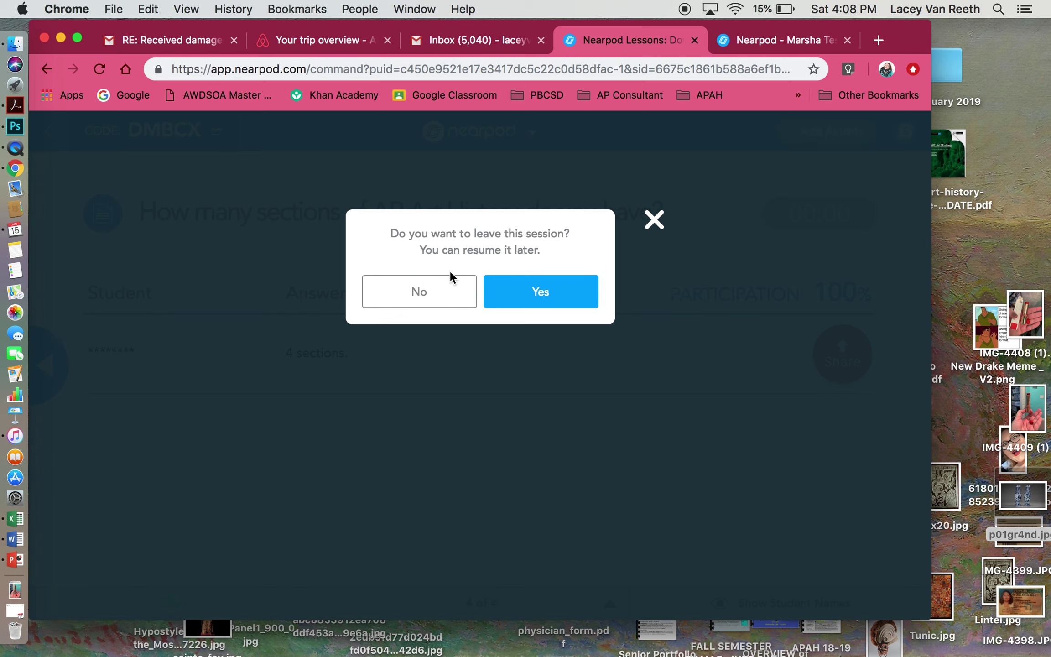
{"action": "left_click", "coordinate": [523, 291]}
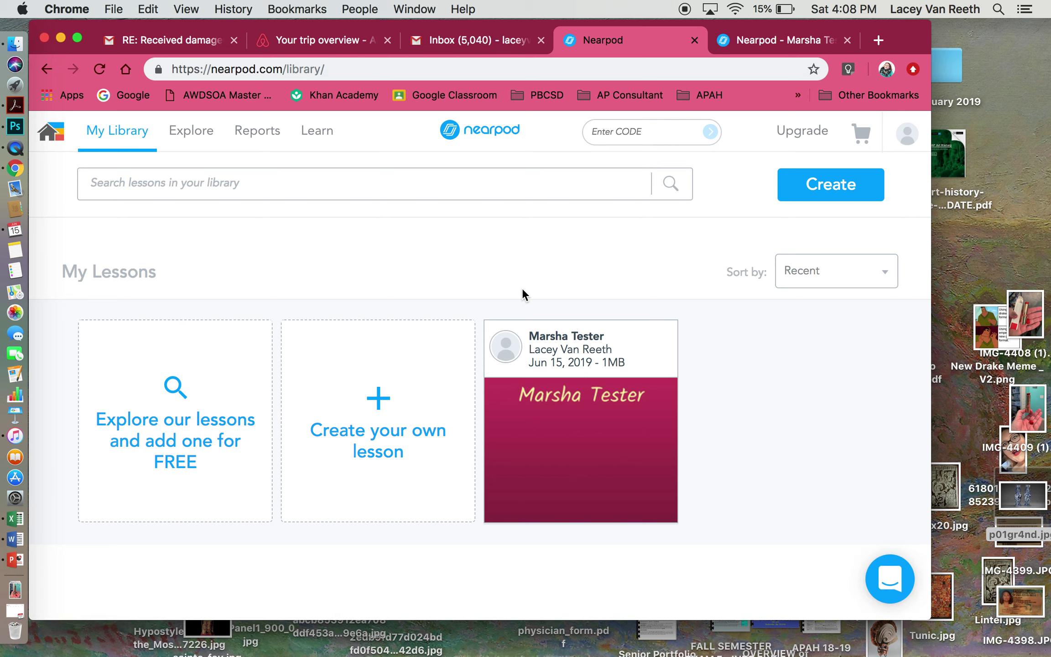
{"action": "mouse_move", "coordinate": [597, 333]}
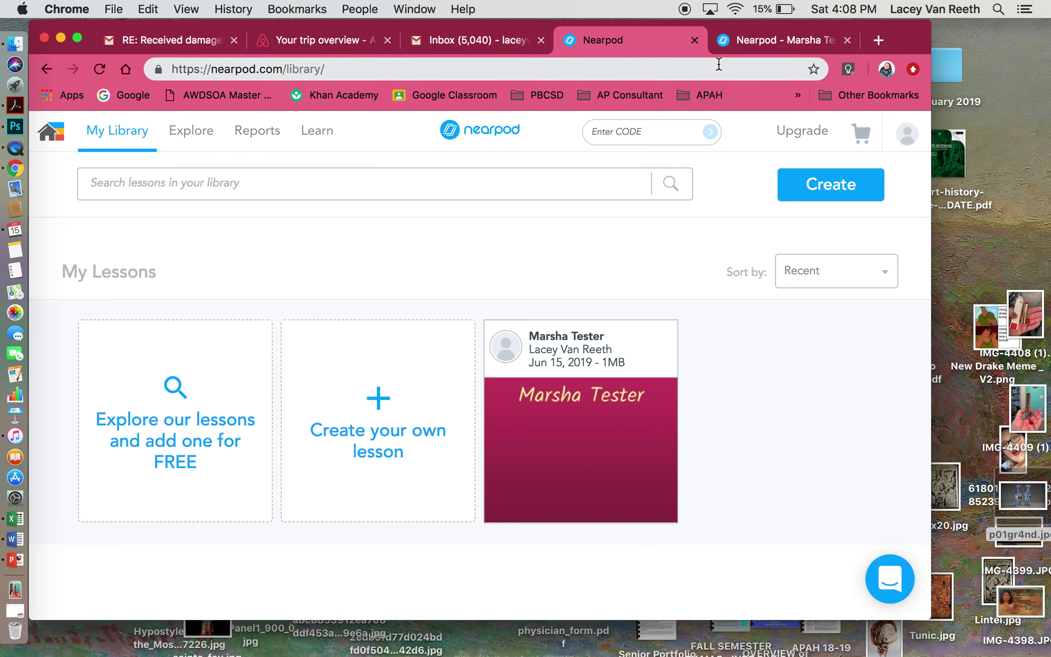
{"action": "mouse_move", "coordinate": [616, 446]}
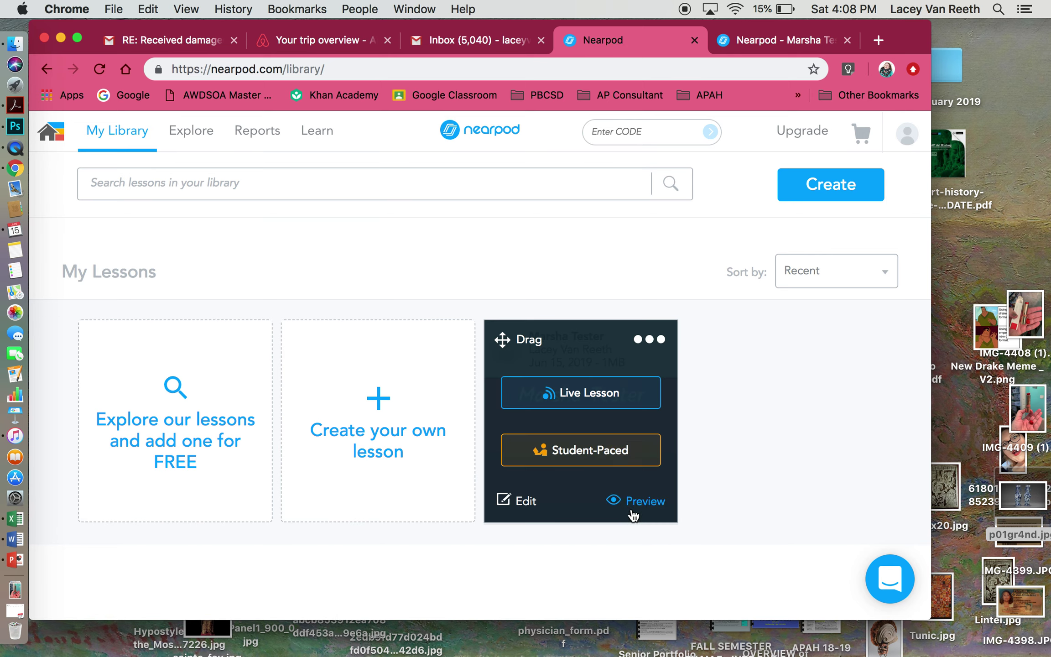
{"action": "left_click", "coordinate": [643, 341]}
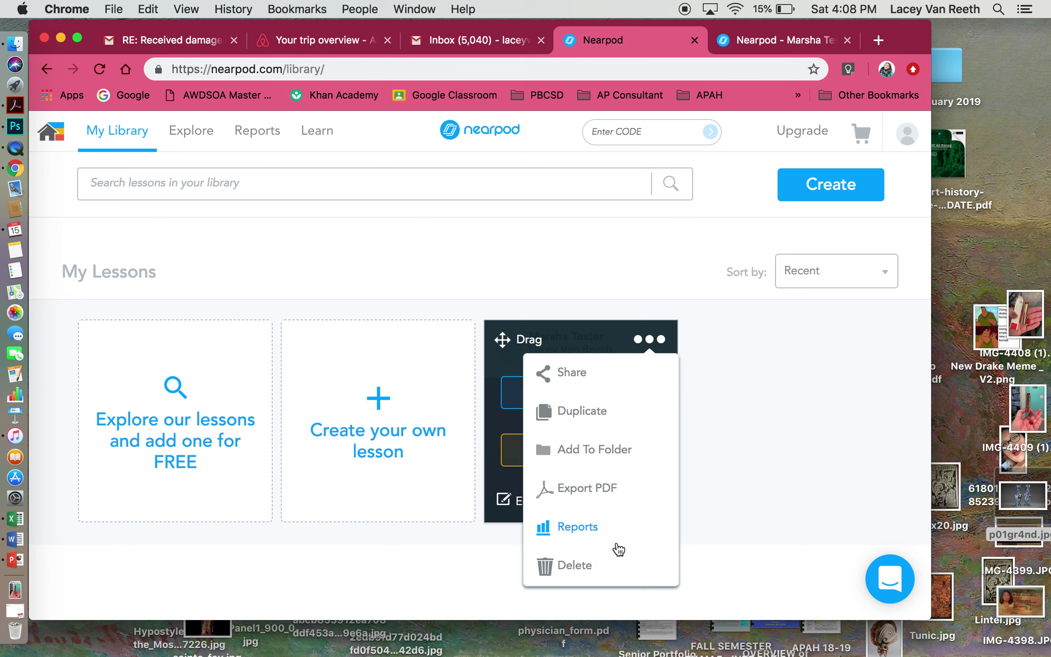
{"action": "left_click", "coordinate": [595, 534]}
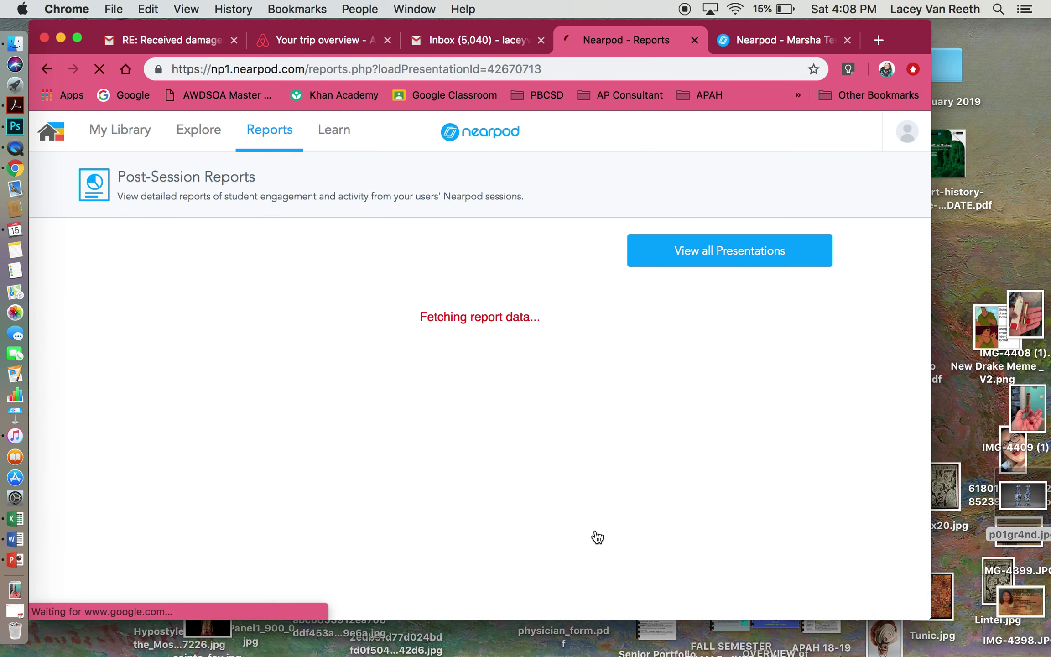
{"action": "left_click", "coordinate": [496, 318]}
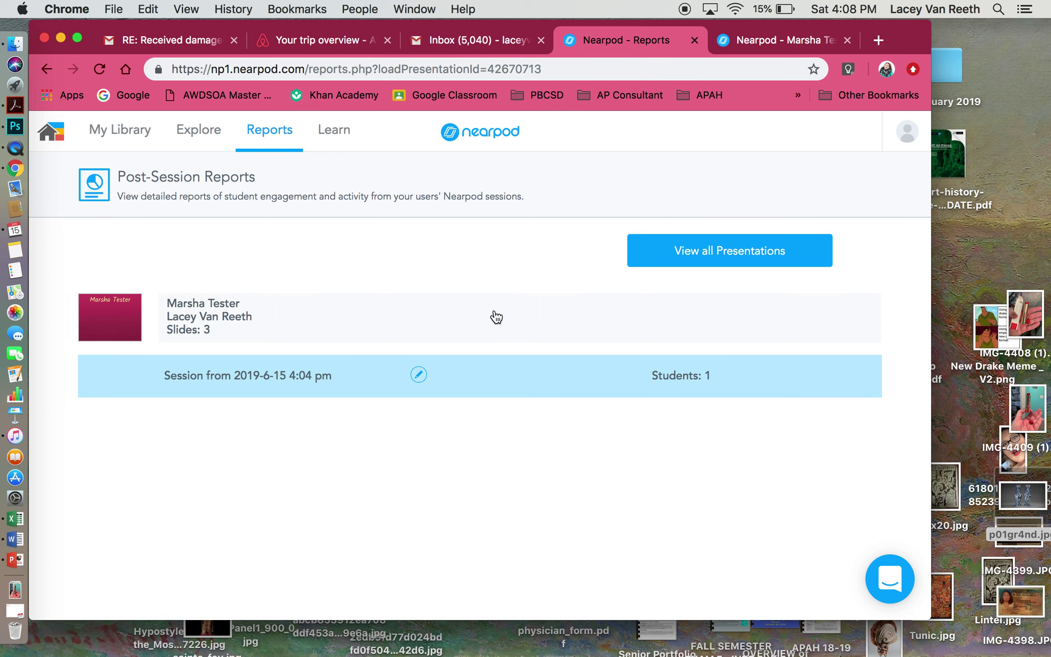
{"action": "left_click", "coordinate": [579, 375]}
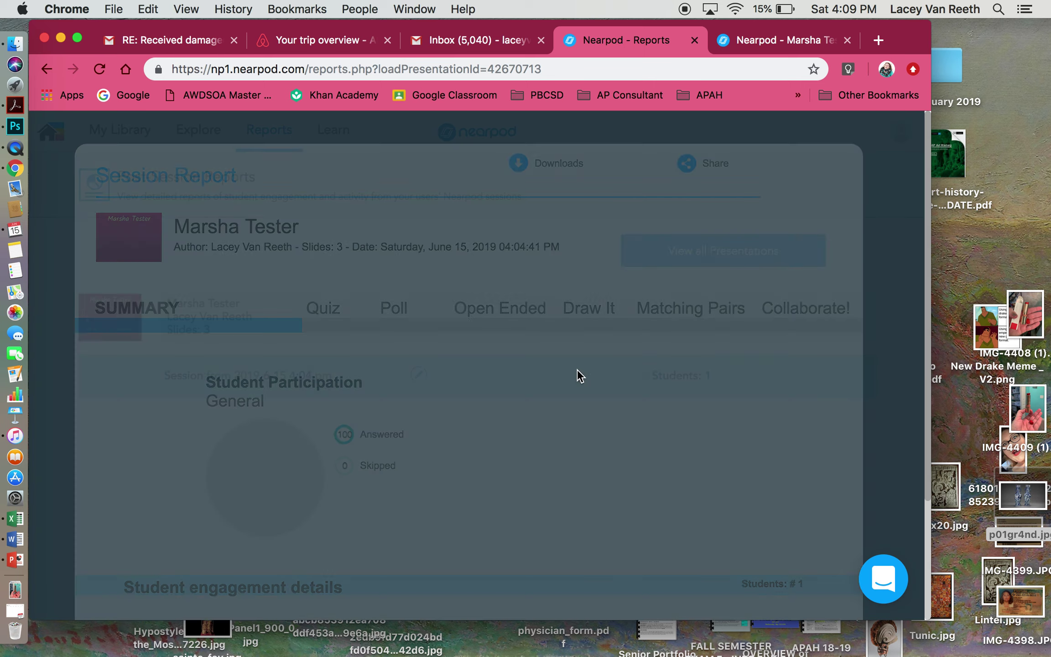
{"action": "scroll", "coordinate": [564, 441], "scroll_direction": "down", "scroll_amount": 5}
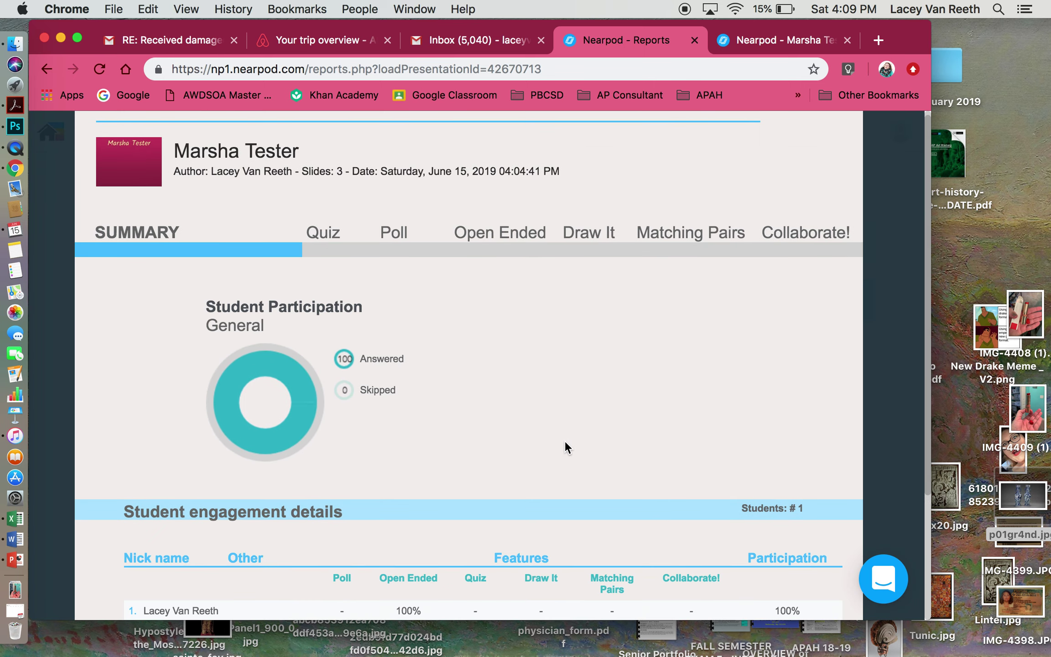
{"action": "scroll", "coordinate": [565, 440], "scroll_direction": "up", "scroll_amount": 5}
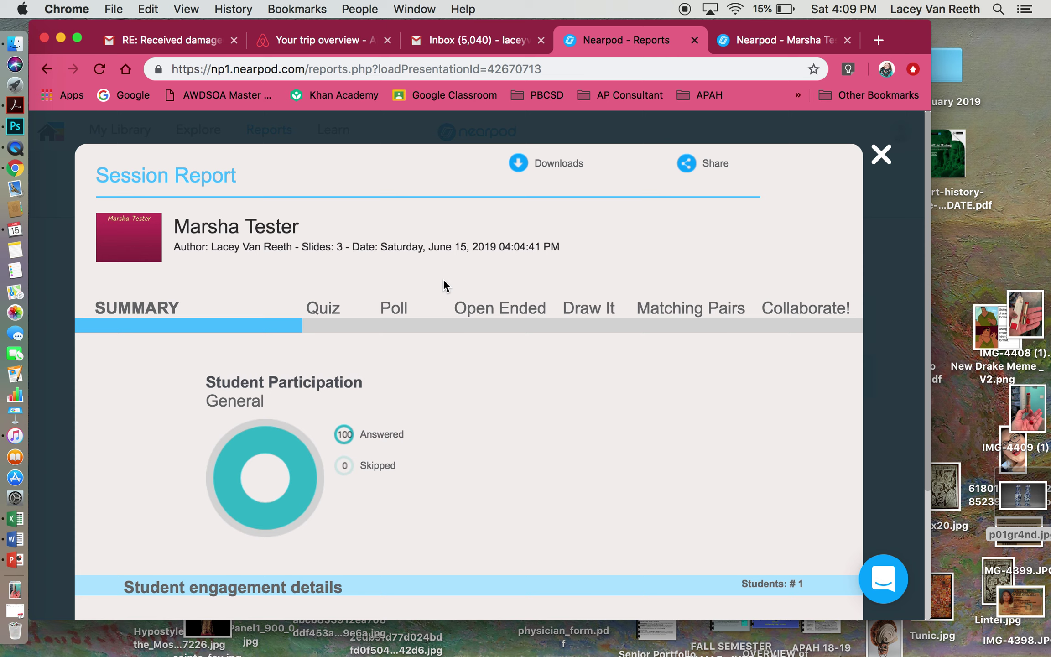
{"action": "scroll", "coordinate": [304, 337], "scroll_direction": "down", "scroll_amount": 2}
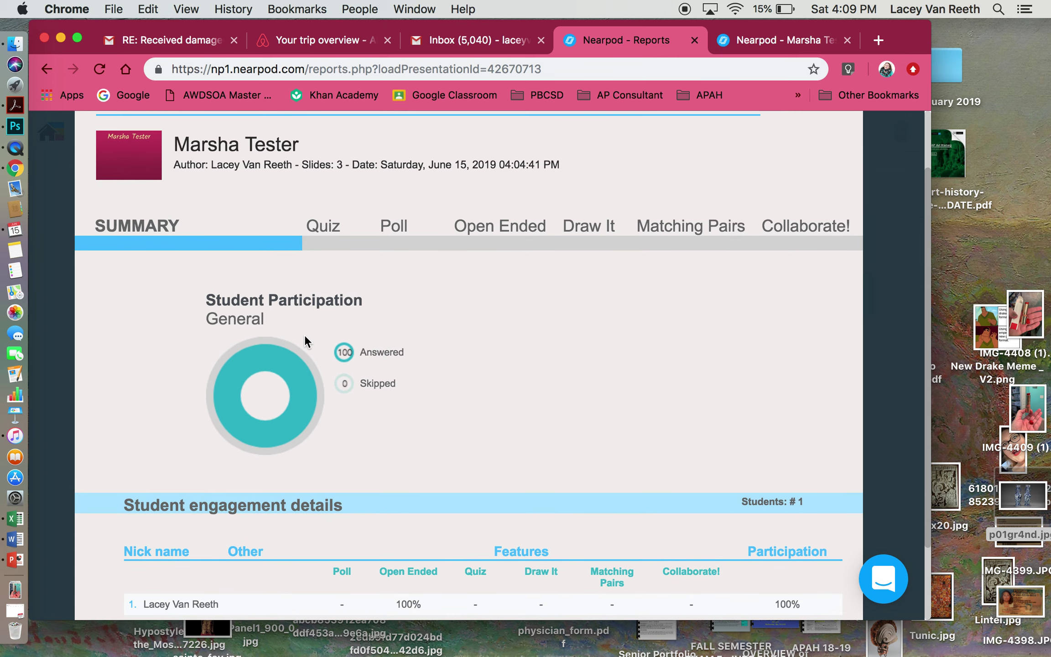
{"action": "scroll", "coordinate": [305, 337], "scroll_direction": "down", "scroll_amount": 2}
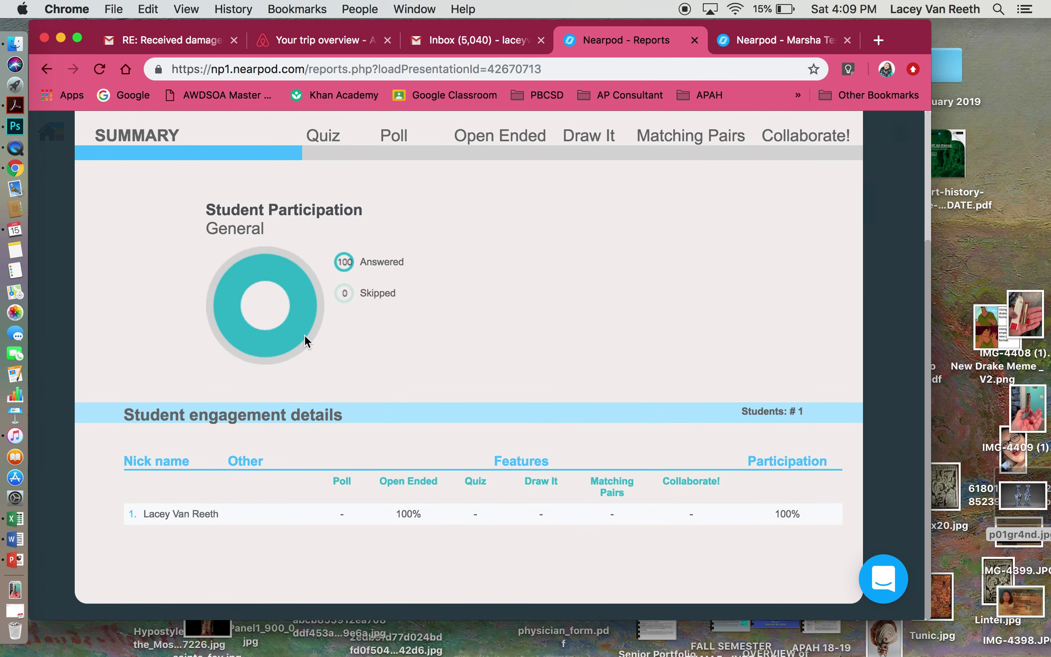
{"action": "scroll", "coordinate": [304, 337], "scroll_direction": "up", "scroll_amount": 4}
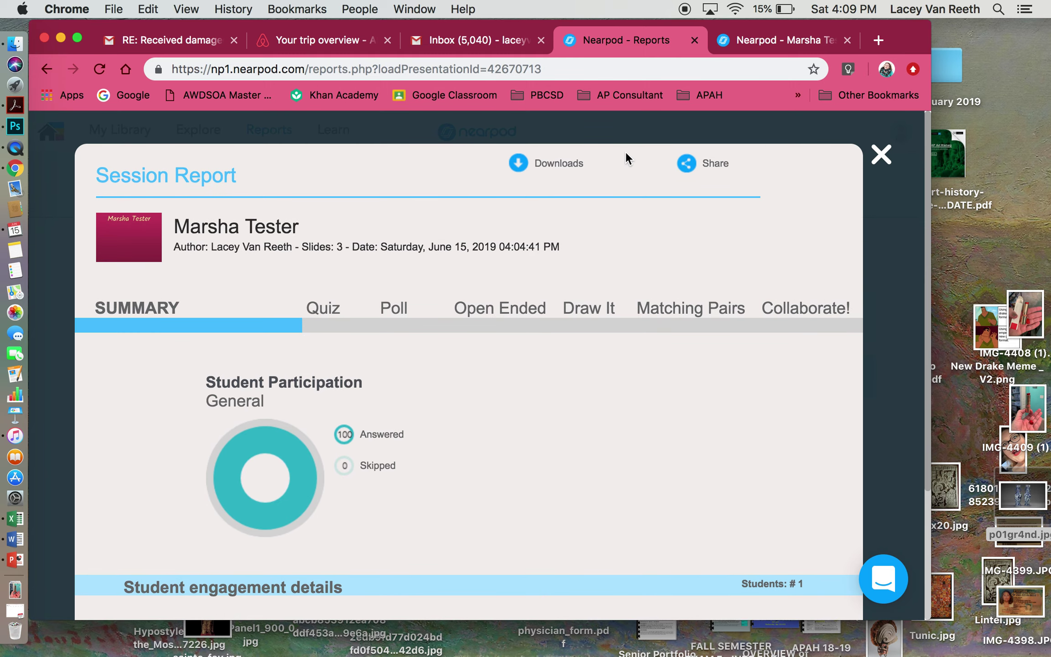
{"action": "left_click", "coordinate": [881, 156]}
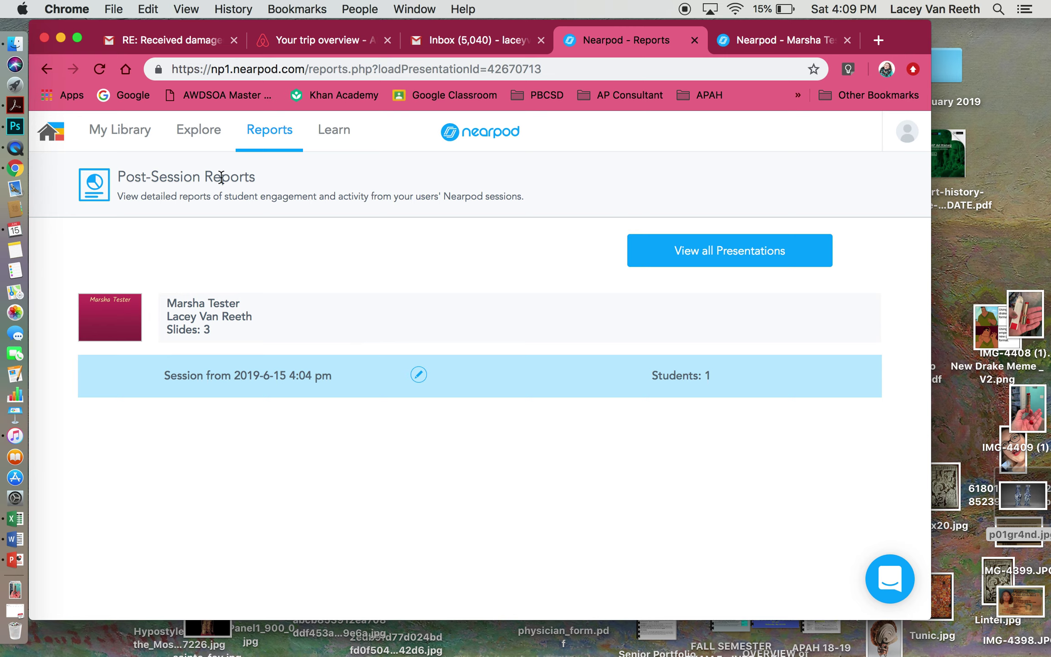
{"action": "left_click", "coordinate": [119, 137]}
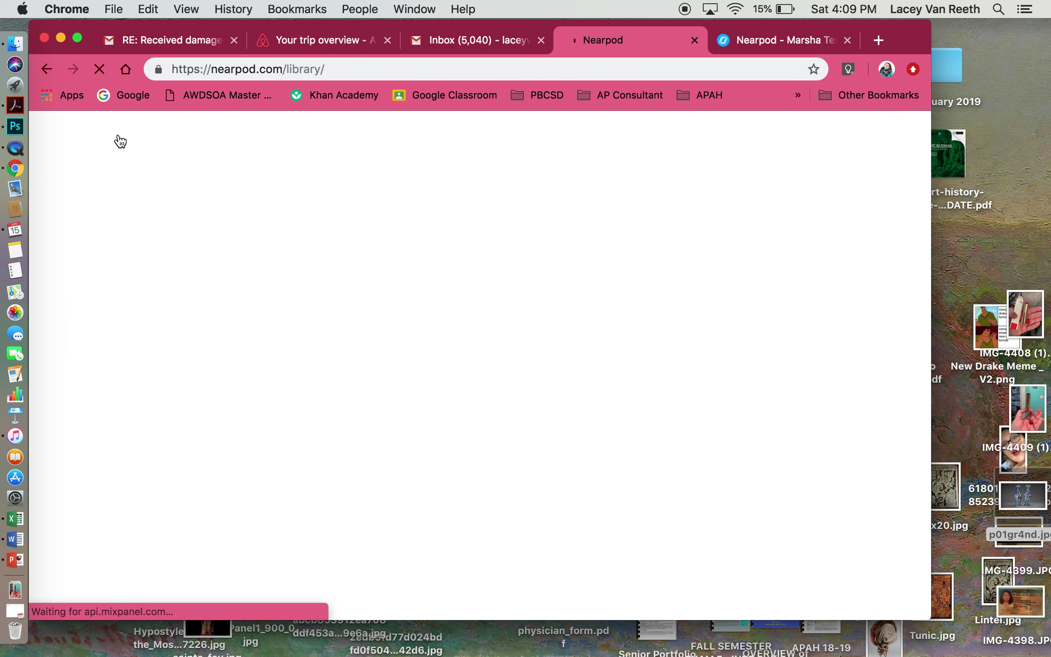
{"action": "mouse_move", "coordinate": [575, 401]}
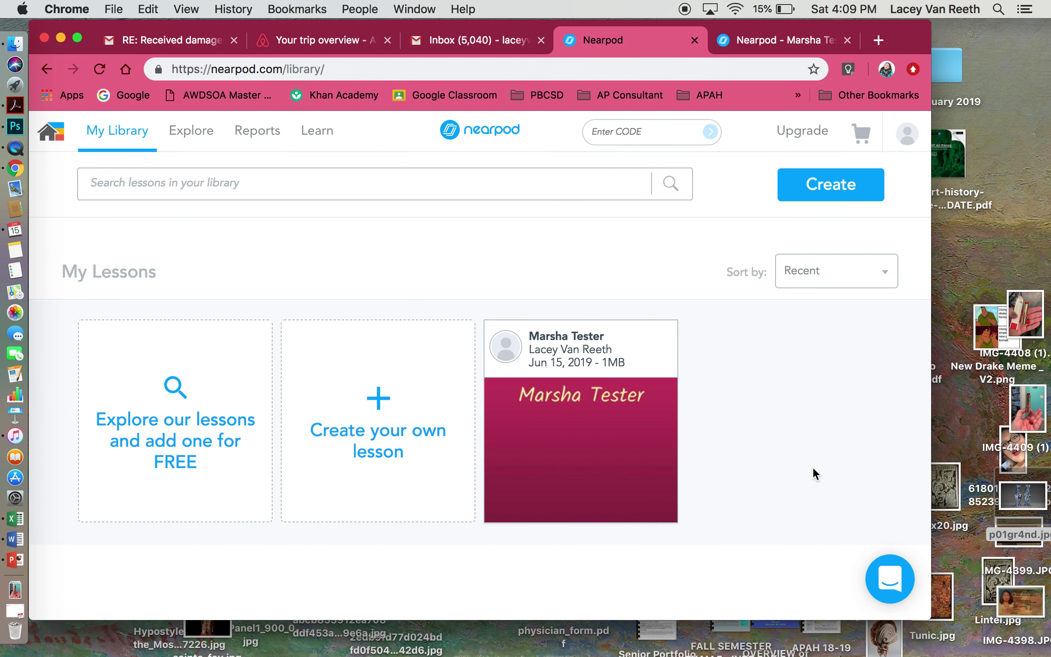